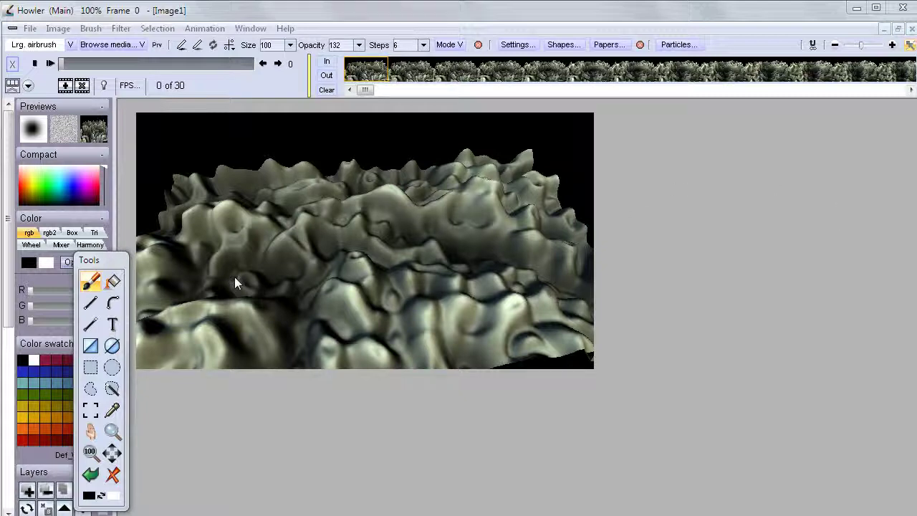
Open the Timeline editor beside the image and select the animated Perlin noise filter.
left_click(204, 29)
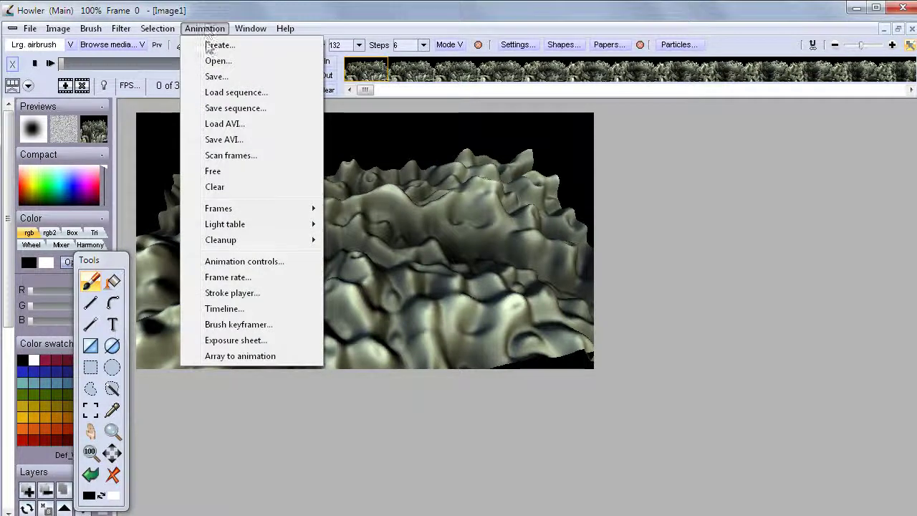
left_click(215, 310)
left_click_drag(323, 81, 757, 124)
left_click_drag(614, 253, 618, 331)
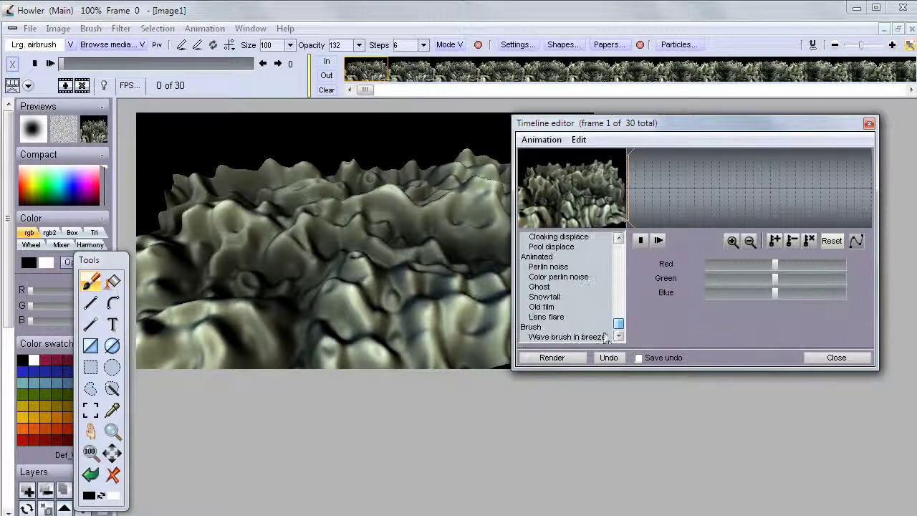
left_click(548, 266)
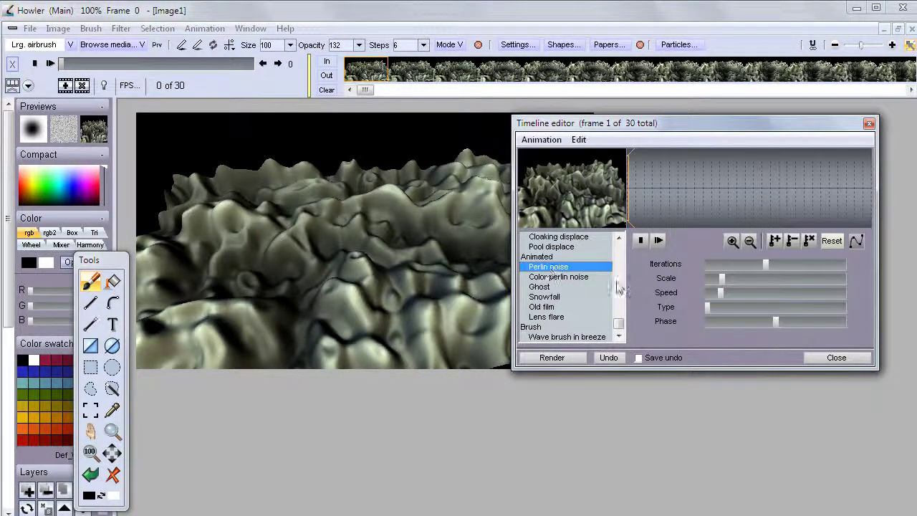
Set the Perlin noise scale to 9, speed to 23 and type to 2, and render it across the animation.
left_click_drag(741, 279, 797, 278)
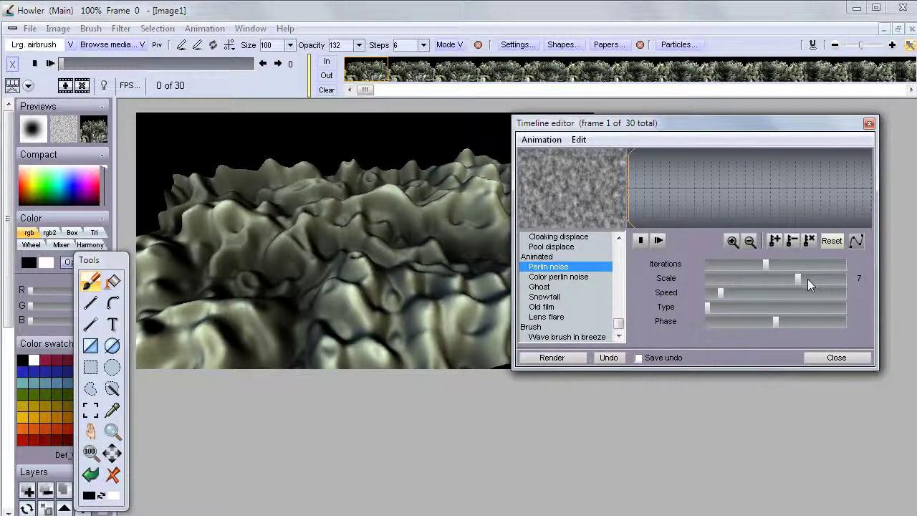
left_click(737, 293)
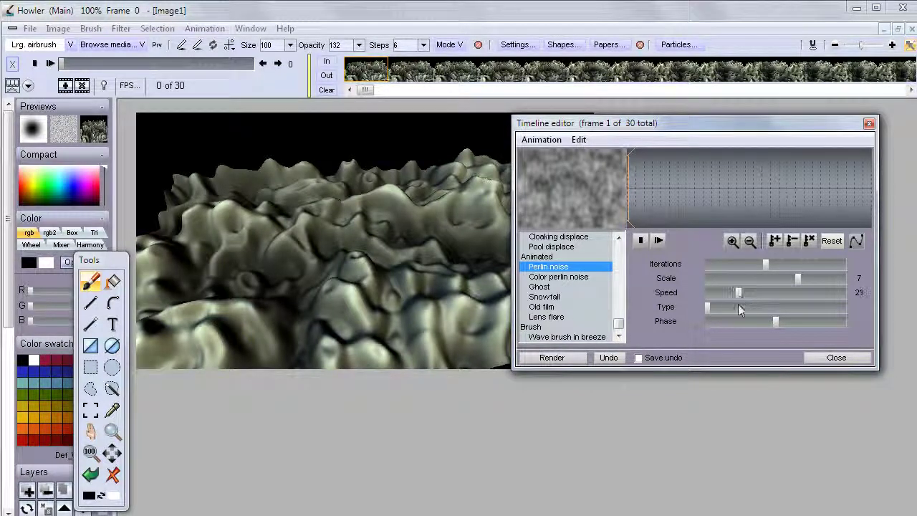
left_click_drag(710, 307, 832, 277)
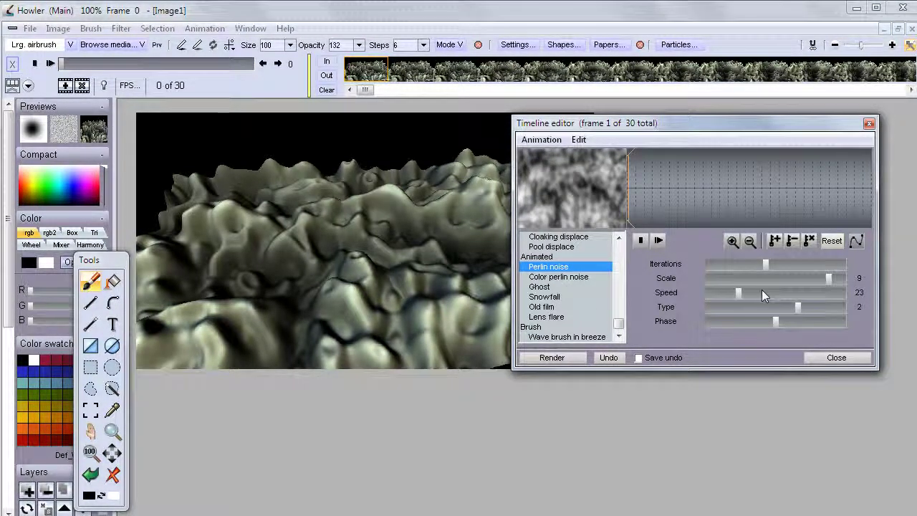
left_click(564, 363)
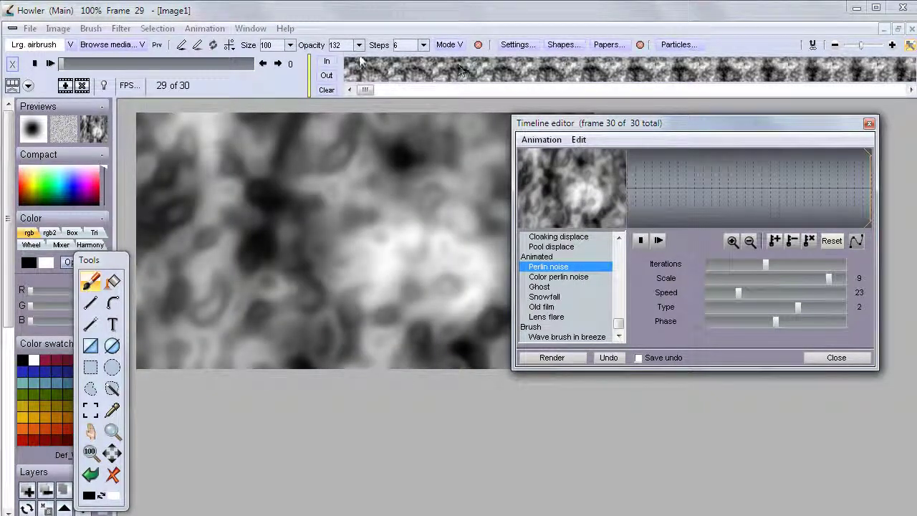
mouse_move(365, 90)
left_mouse_down()
mouse_move(769, 114)
mouse_move(392, 85)
mouse_move(374, 92)
mouse_move(379, 97)
left_mouse_up()
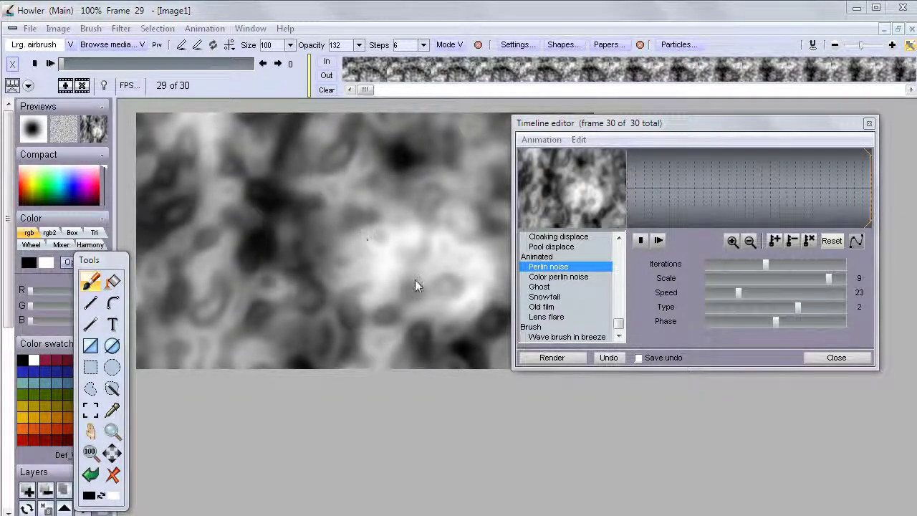
Select the Mosaic transform filter, set its step size to 78 and render it across the noise animation.
left_click_drag(619, 324, 627, 284)
left_click(544, 296)
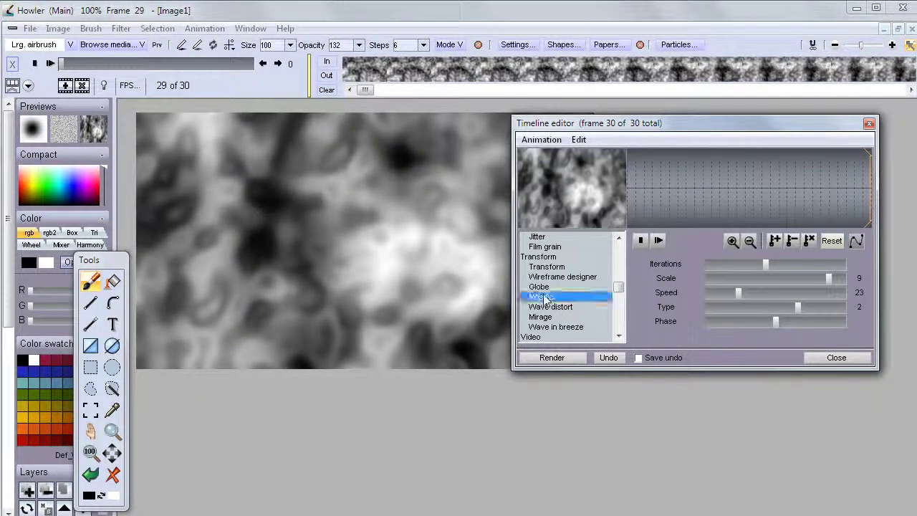
left_click_drag(728, 265, 820, 264)
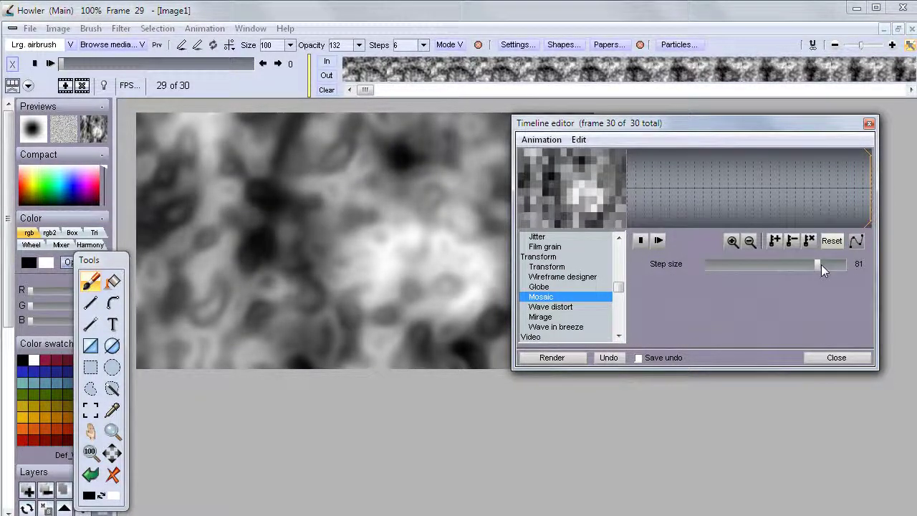
left_click(837, 265)
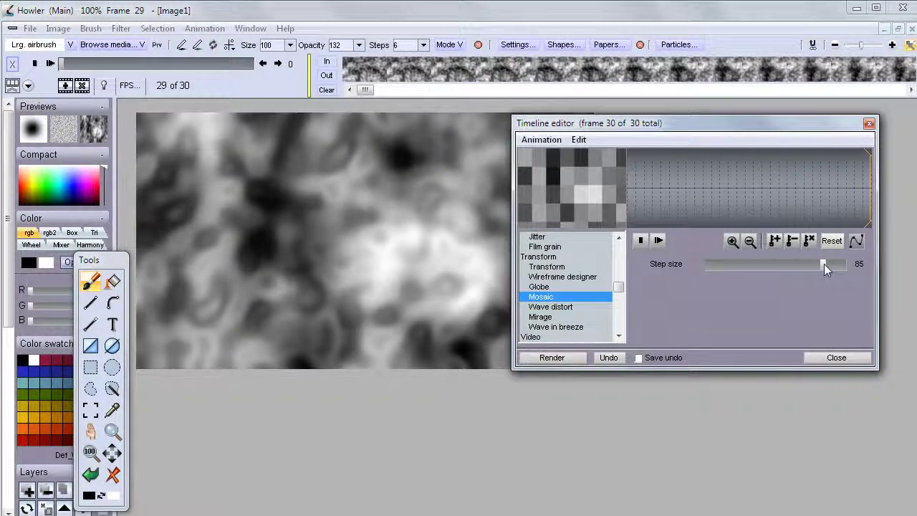
left_click_drag(840, 264, 814, 263)
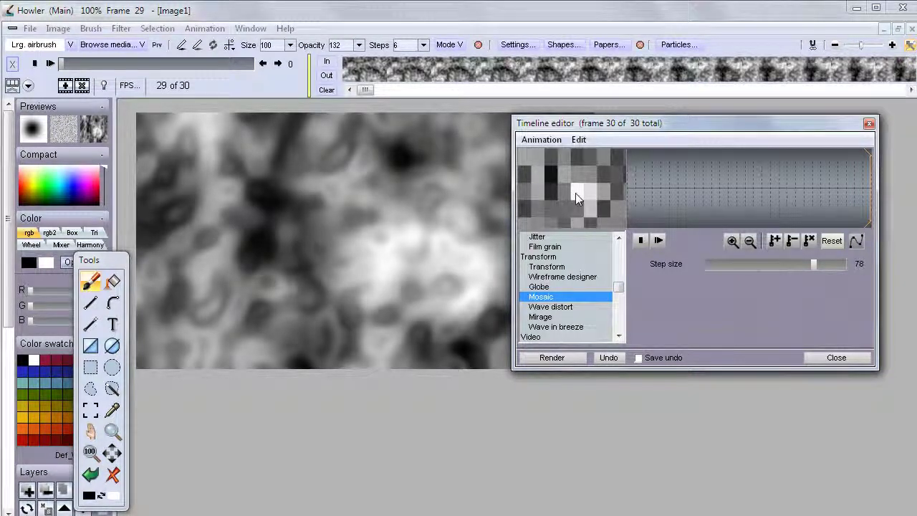
key("alt")
left_click(565, 358)
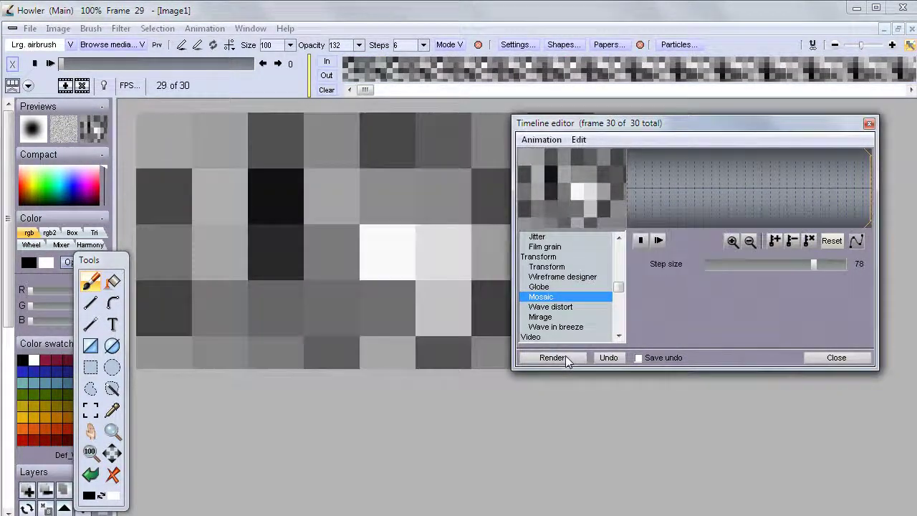
Move the Timeline editor off the image and play back the mosaic animation, then stop it.
left_click_drag(619, 123, 793, 326)
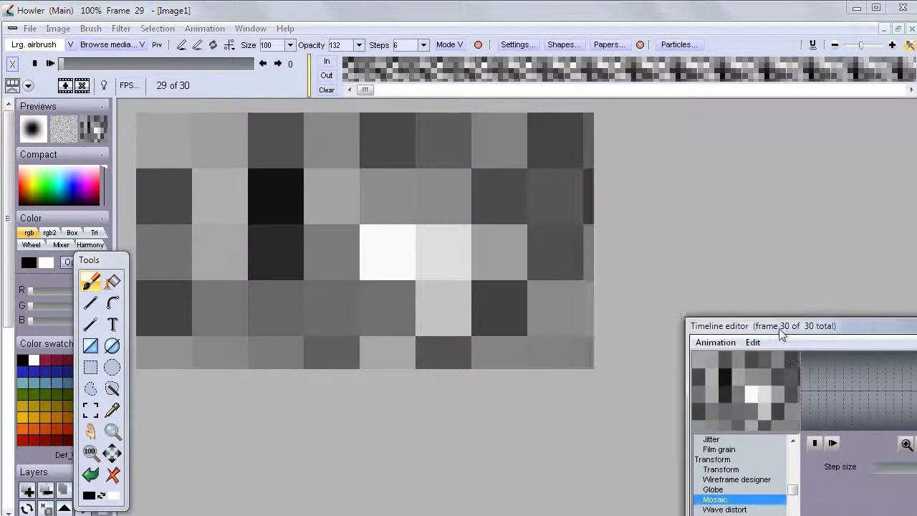
left_click(50, 63)
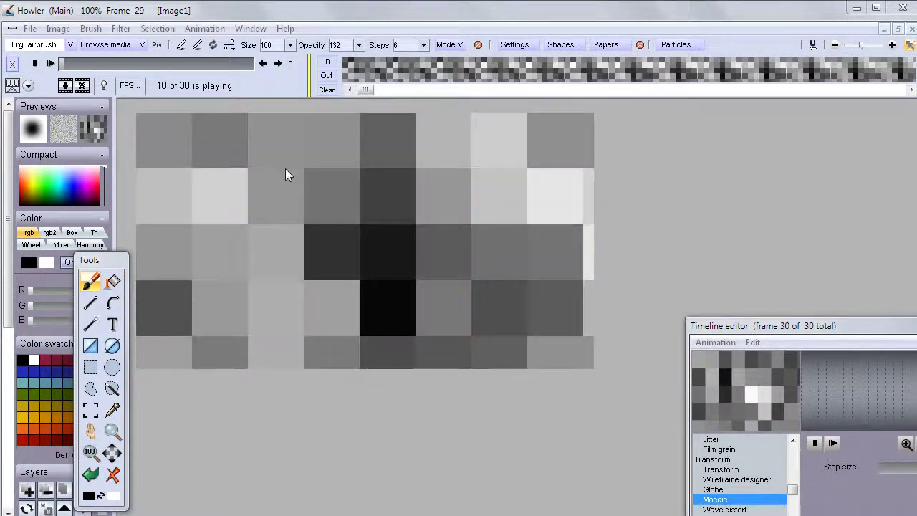
left_click(35, 63)
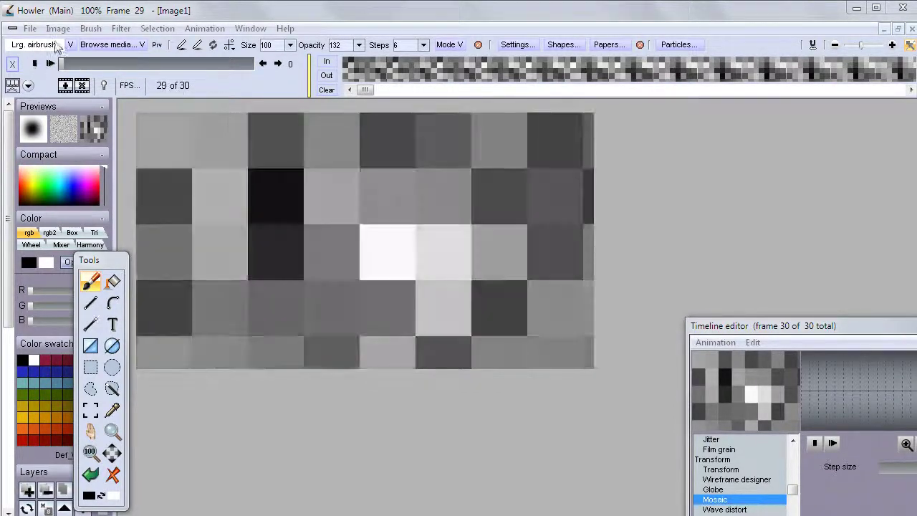
Open the 3D Designer on the mosaic frame, increase the amplitude for taller blocks and turn the heading slightly.
left_click(120, 28)
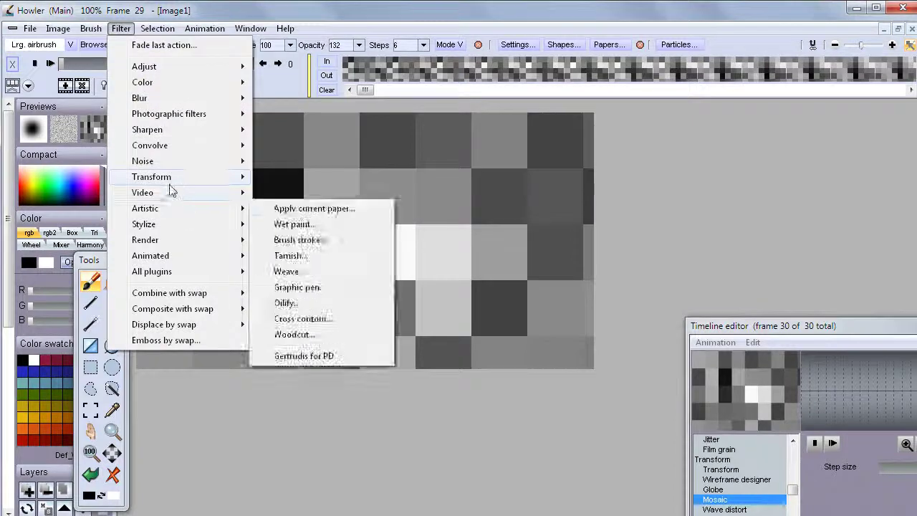
mouse_move(172, 177)
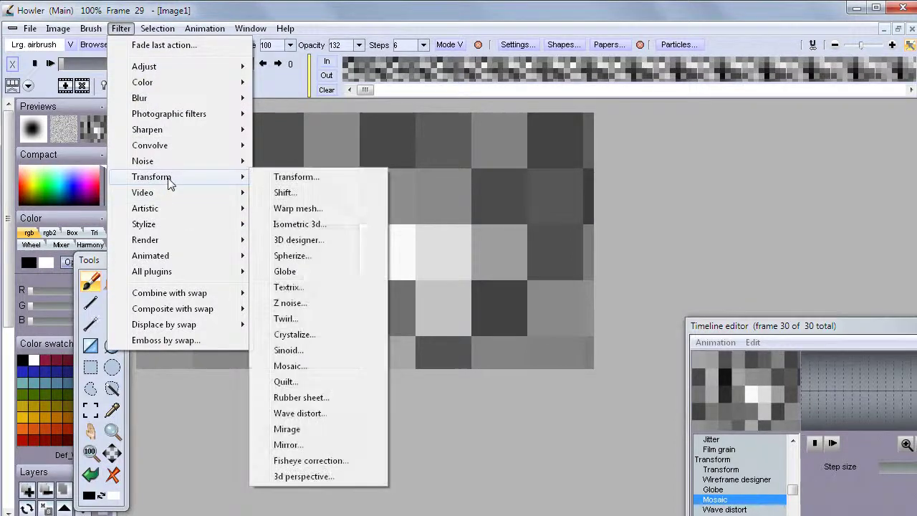
left_click(284, 245)
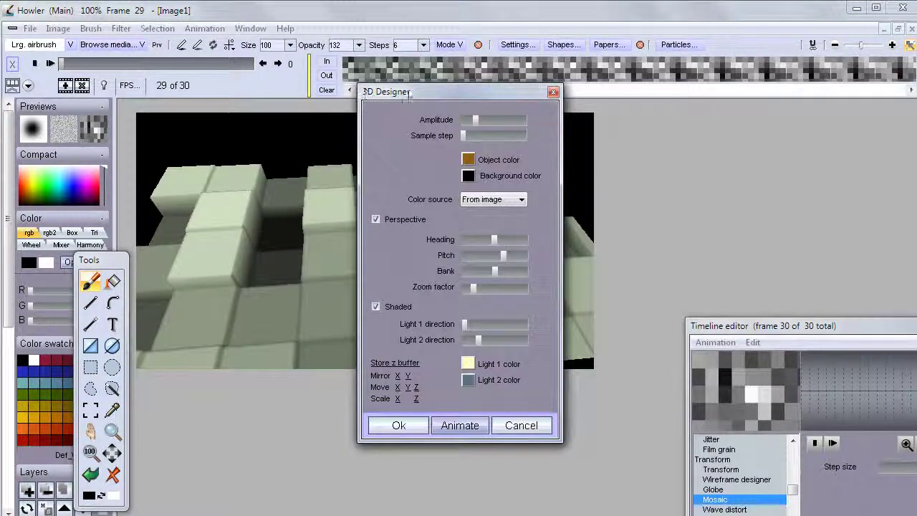
left_click_drag(409, 95, 676, 114)
left_click_drag(743, 145, 721, 162)
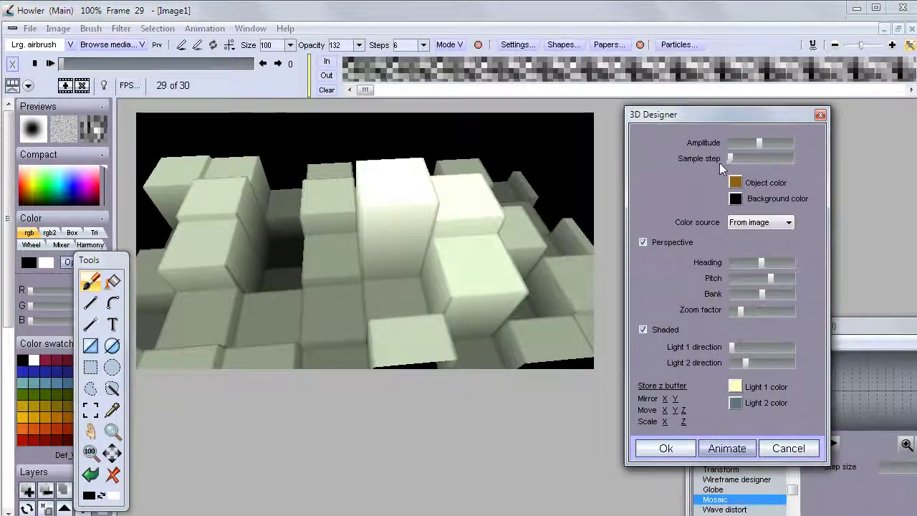
mouse_move(757, 262)
left_mouse_down()
mouse_move(744, 264)
mouse_move(760, 261)
mouse_move(757, 268)
left_mouse_up()
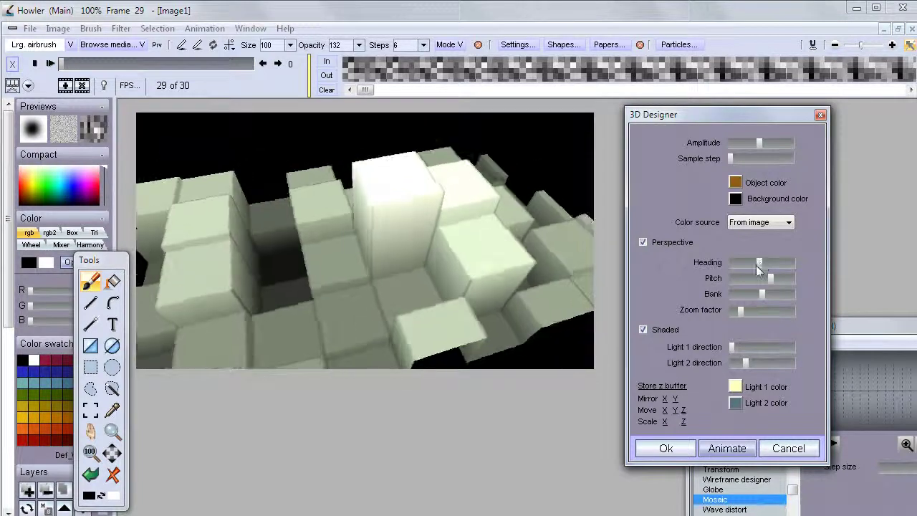
Animate the 3D Designer height map with a heading speed of 0.5, and play back the rendered frames.
left_click(724, 450)
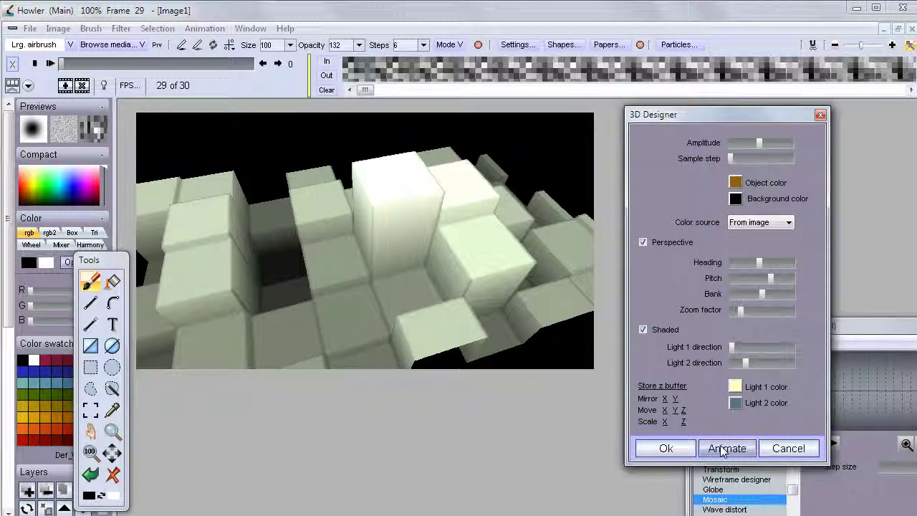
left_click(723, 449)
left_click_drag(513, 179, 631, 128)
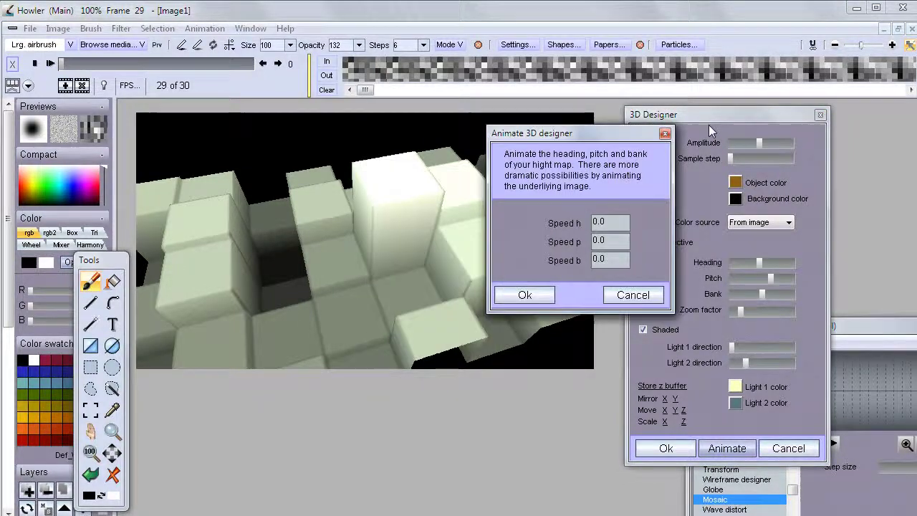
left_click_drag(709, 130, 708, 127)
left_click_drag(727, 223, 673, 213)
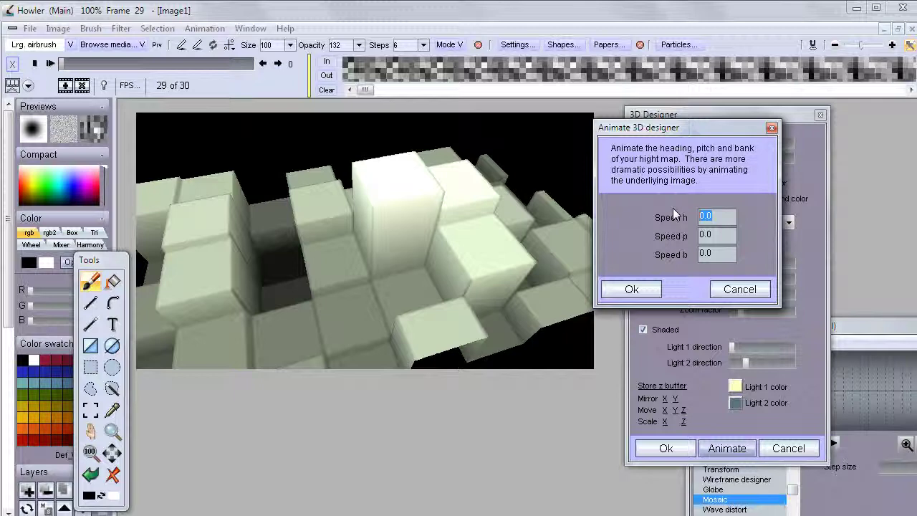
type("0.5")
left_click(630, 290)
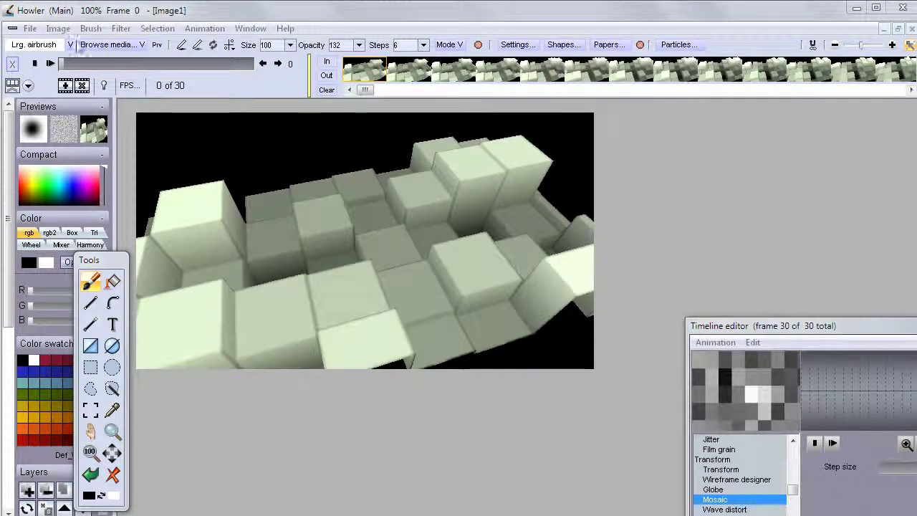
left_click(50, 63)
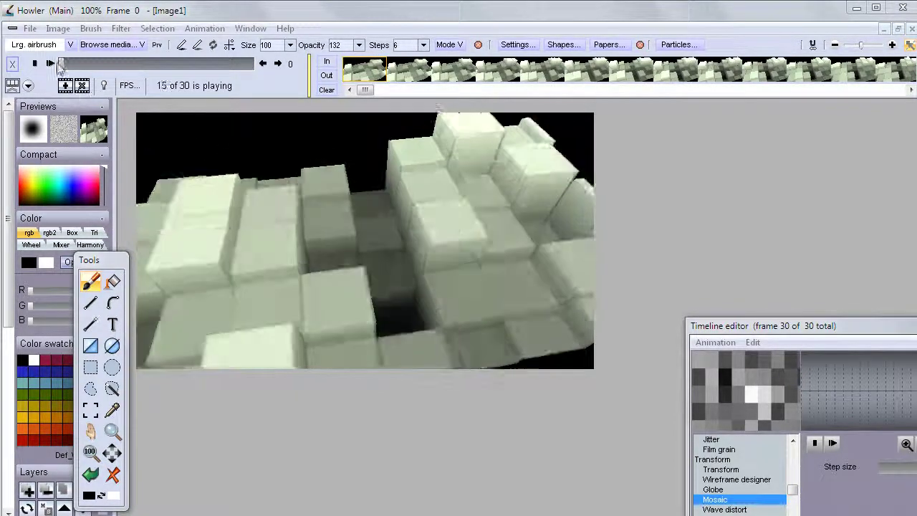
left_click(34, 63)
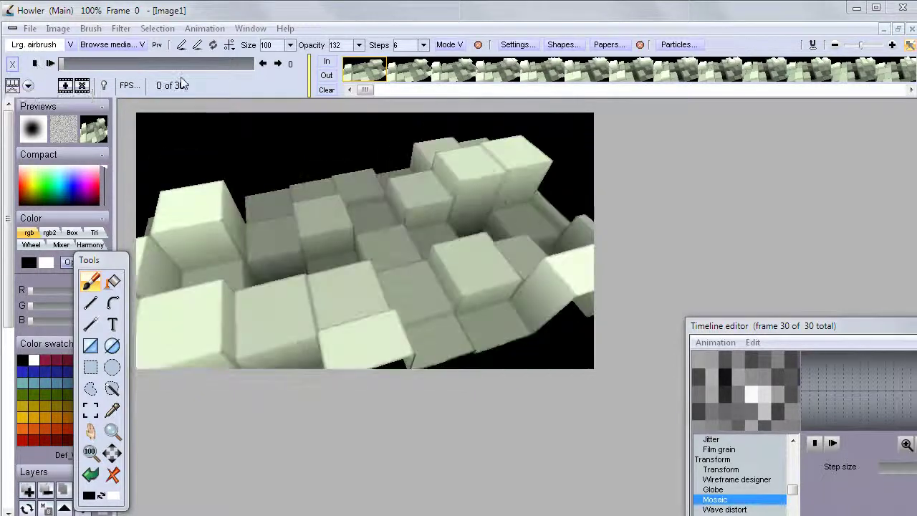
Configure a new Perlin noise in the Timeline editor with scale 9, speed 61, type 3 and phase 237.
left_click_drag(757, 334, 628, 113)
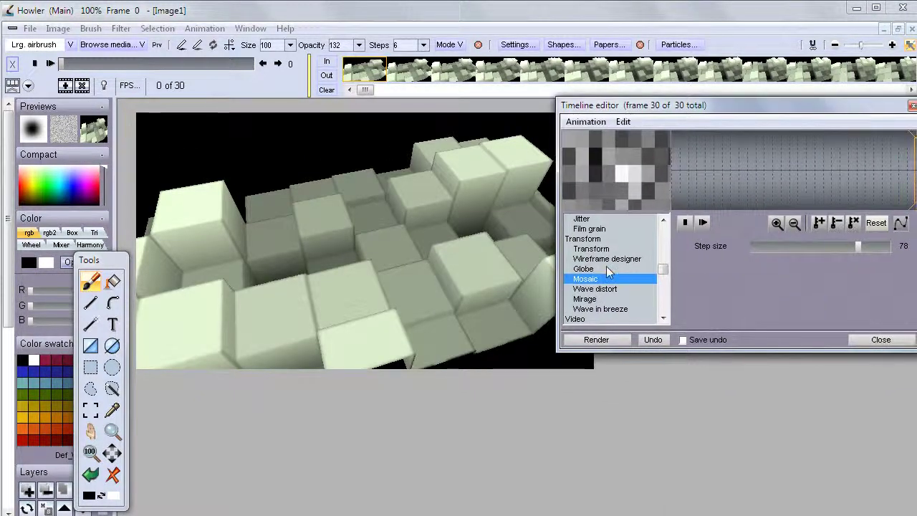
scroll(656, 290, "down", 5)
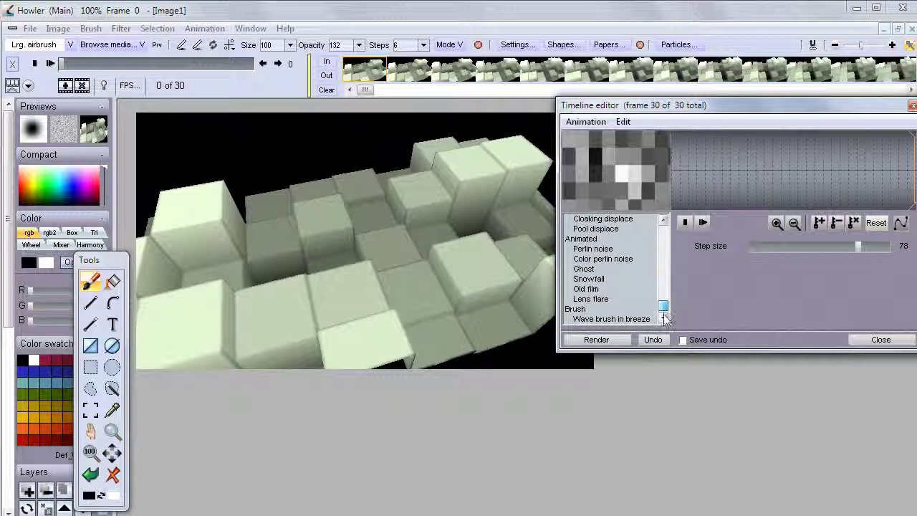
left_click(600, 259)
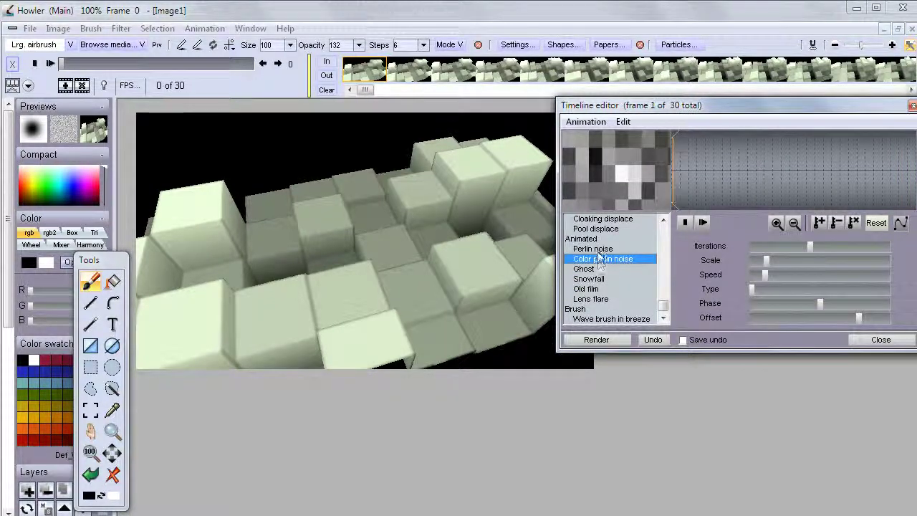
left_click(597, 250)
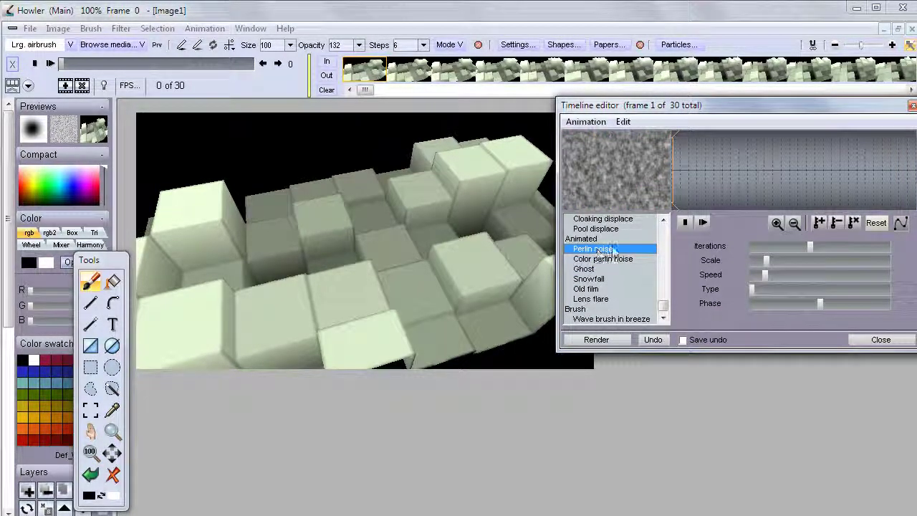
left_click(835, 276)
left_click(840, 290)
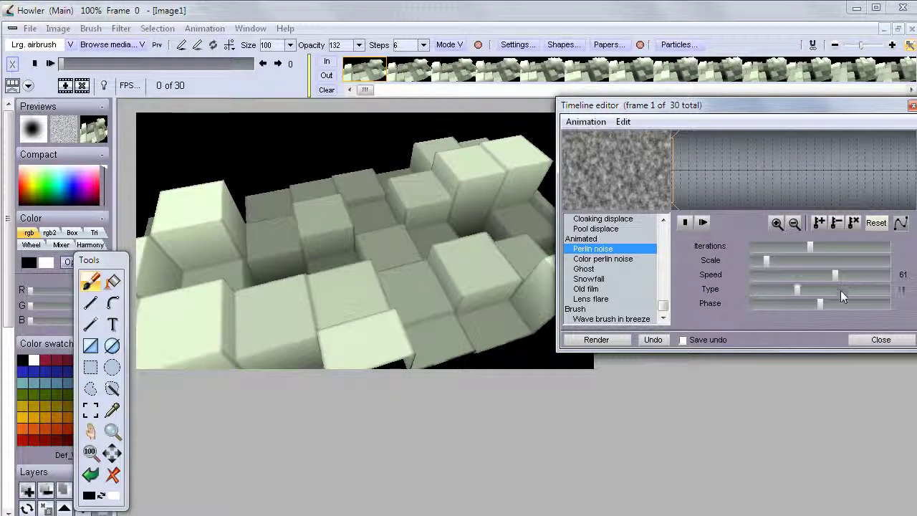
left_click(842, 301)
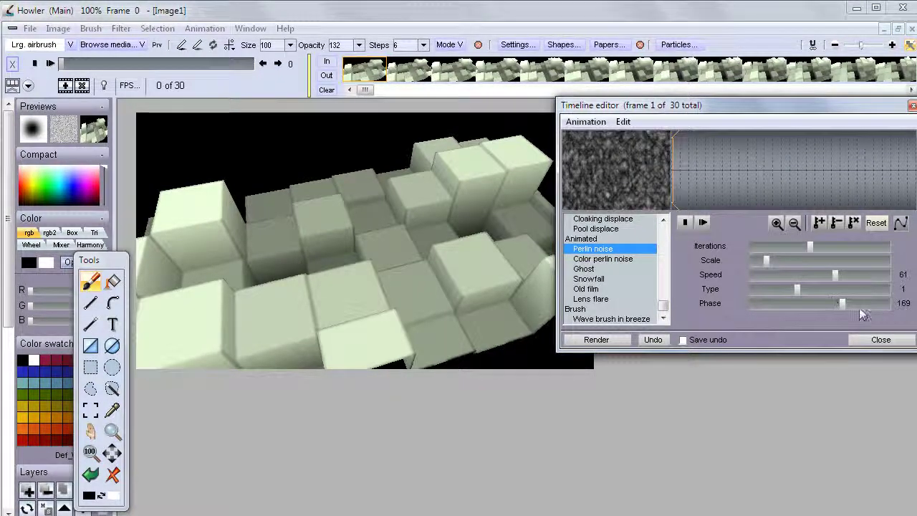
left_click(879, 304)
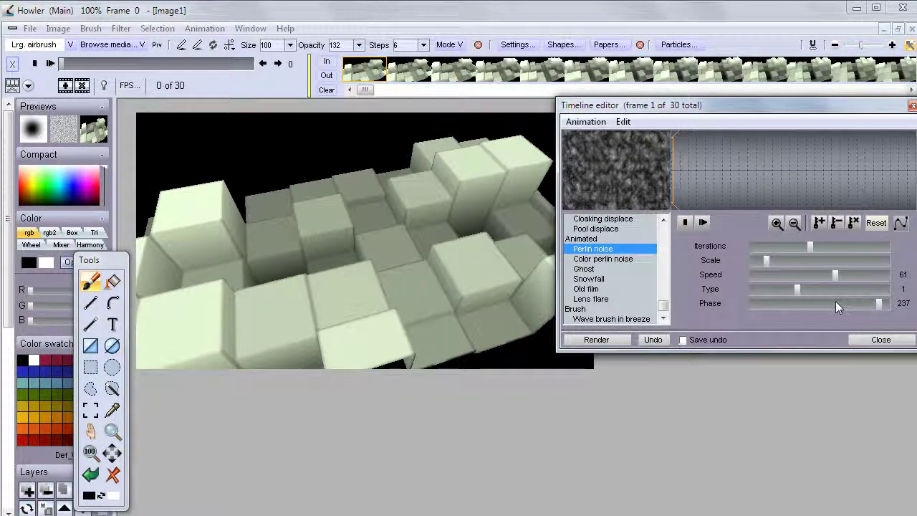
left_click_drag(796, 291, 886, 292)
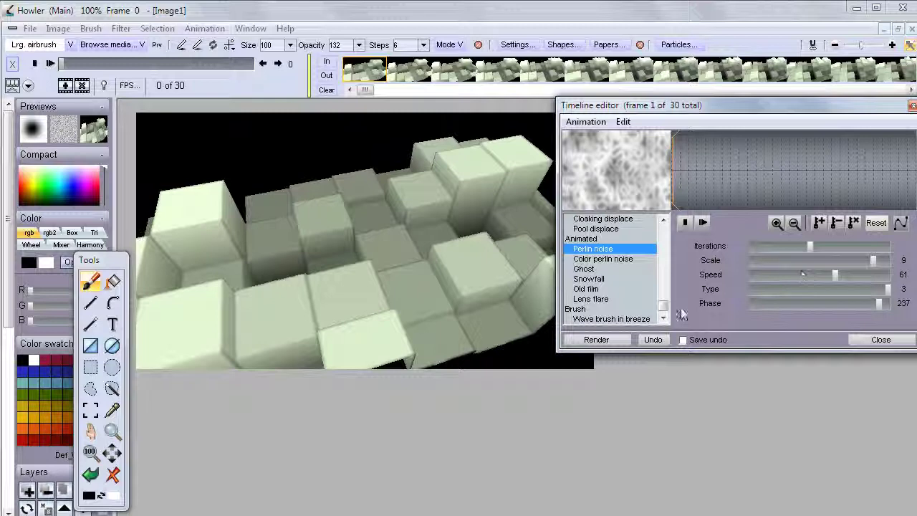
Render the configured Perlin noise across all 30 frames and play back the result.
left_click(616, 339)
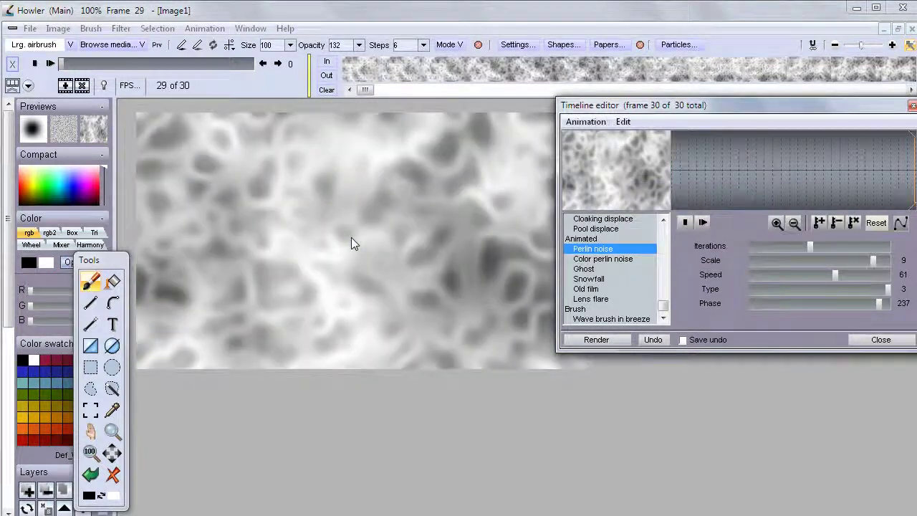
left_click(703, 222)
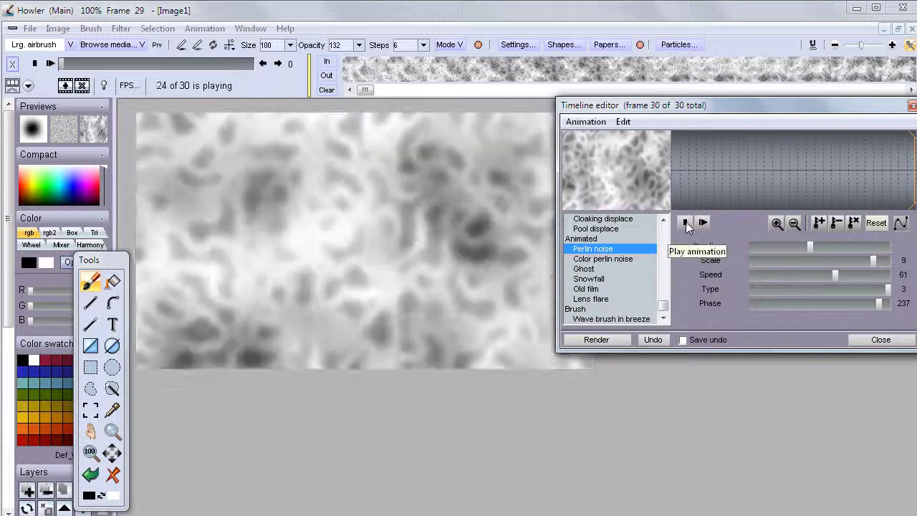
Choose the Mosaic effect in the Timeline editor, set its step size to 98 and render it over the 30 frames.
left_click_drag(659, 301, 669, 270)
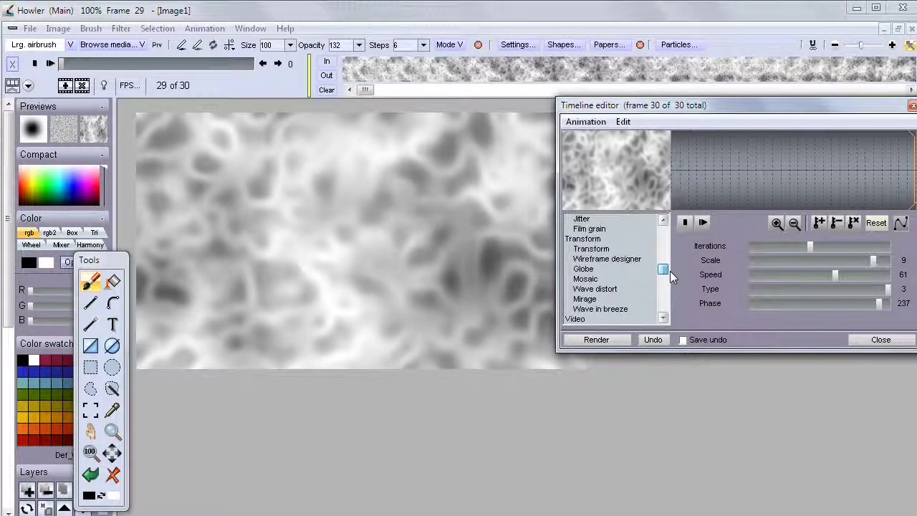
left_click(586, 279)
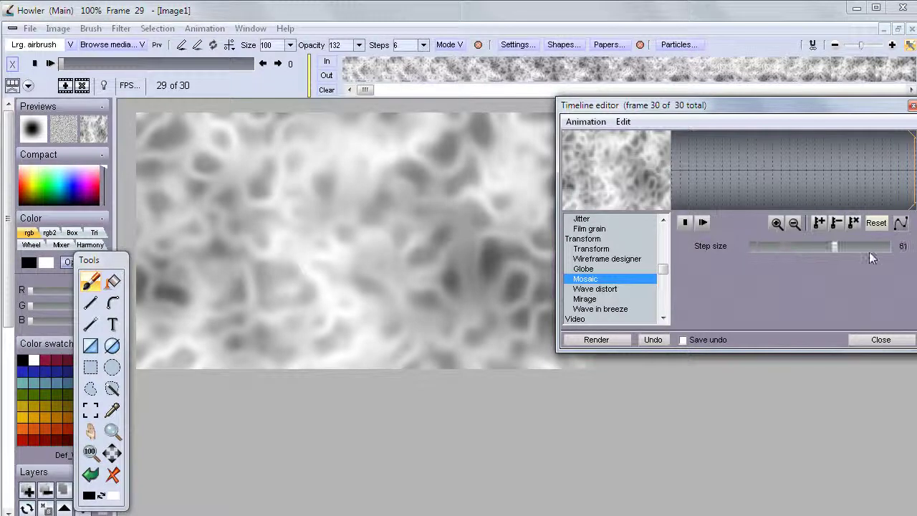
left_click(860, 245)
left_click(843, 249)
left_click_drag(850, 248, 886, 248)
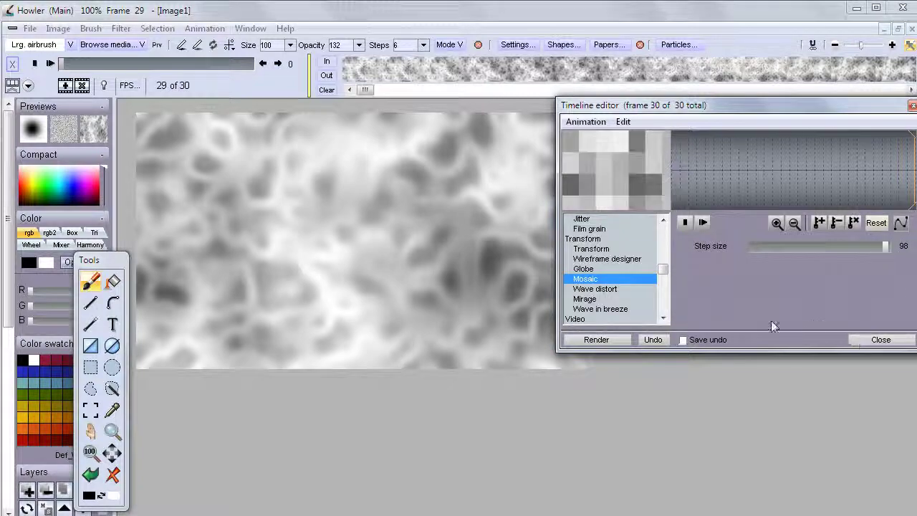
left_click(622, 341)
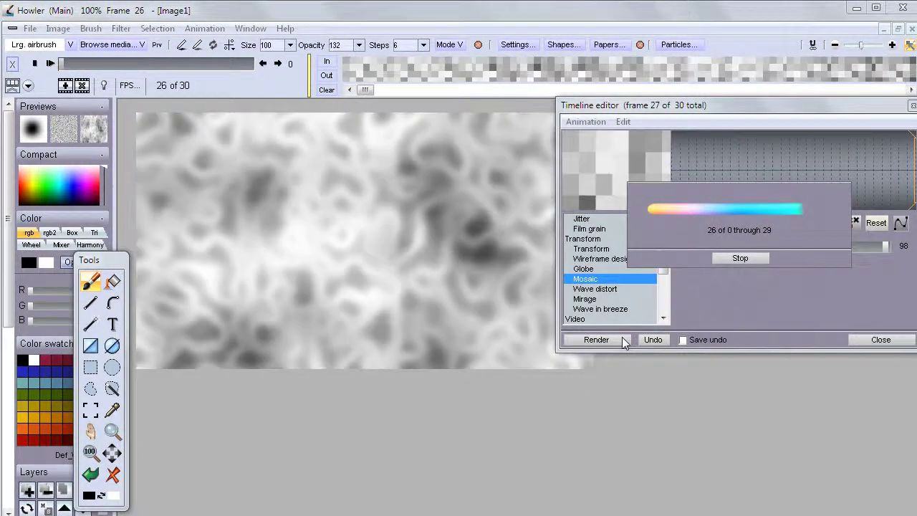
Move the Timeline editor clear of the image and play back the large-block mosaic animation.
left_click_drag(606, 113, 671, 121)
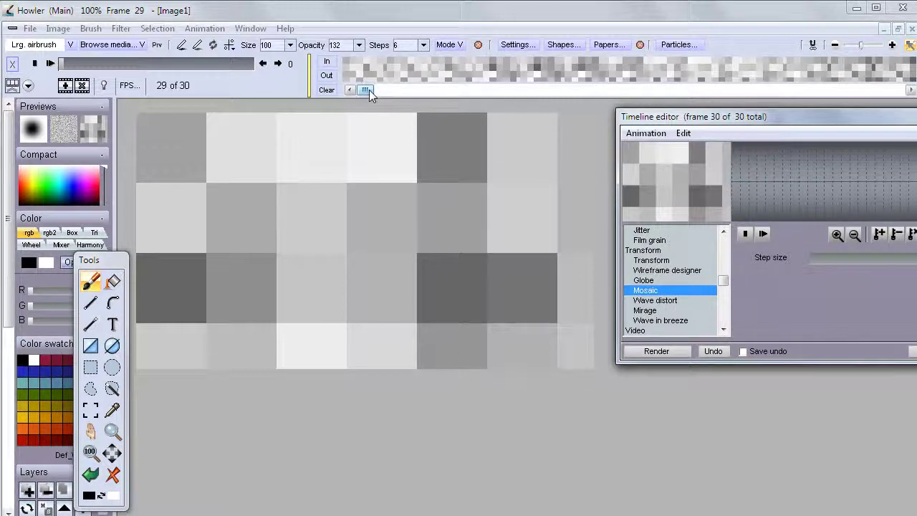
left_click(50, 63)
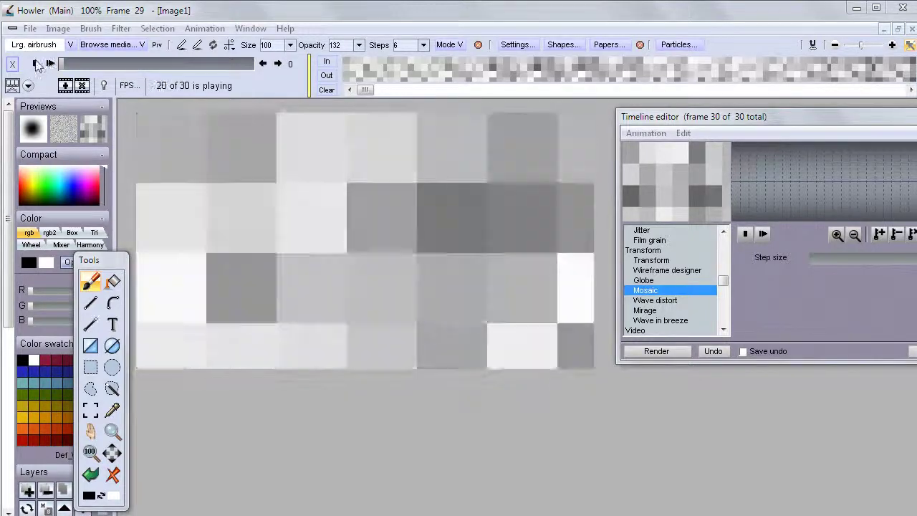
left_click(204, 28)
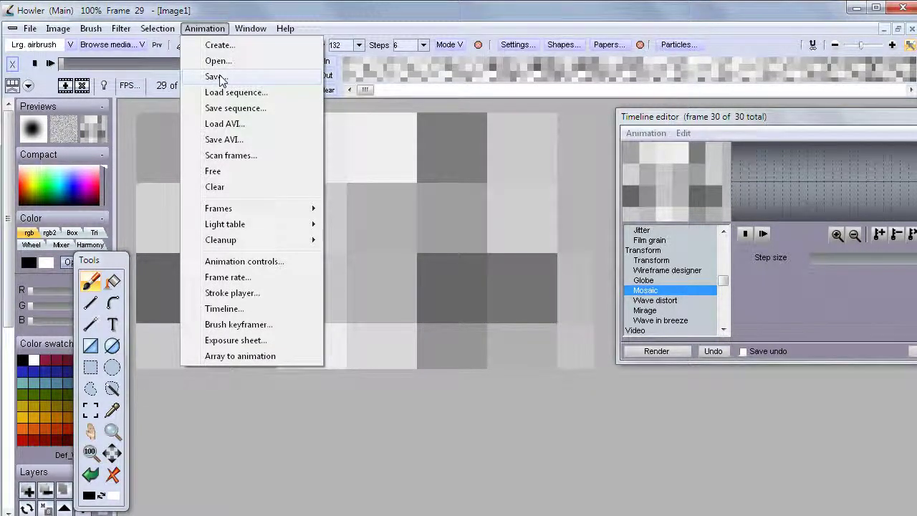
left_click(286, 10)
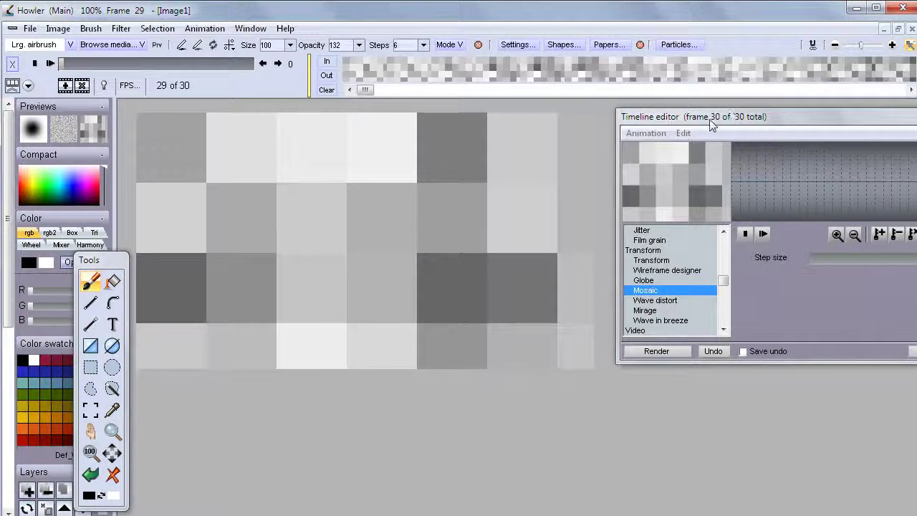
left_click_drag(708, 119, 686, 117)
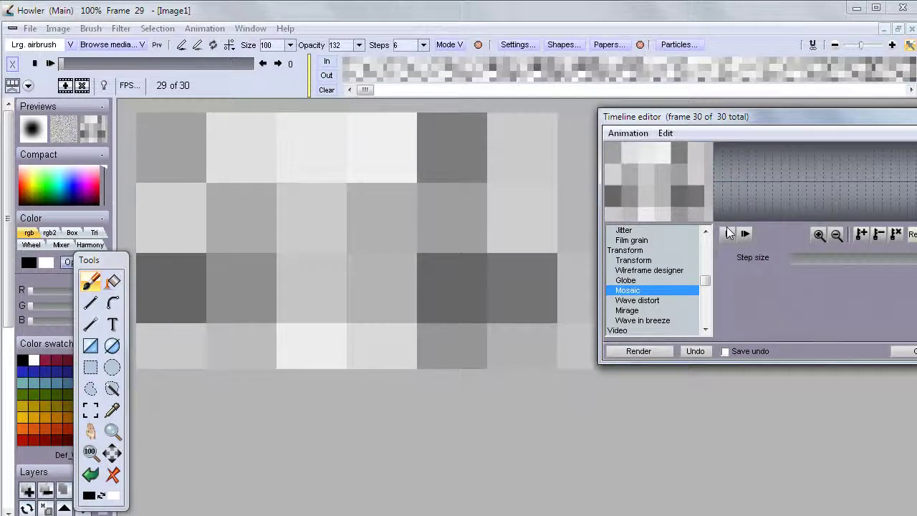
left_click(744, 233)
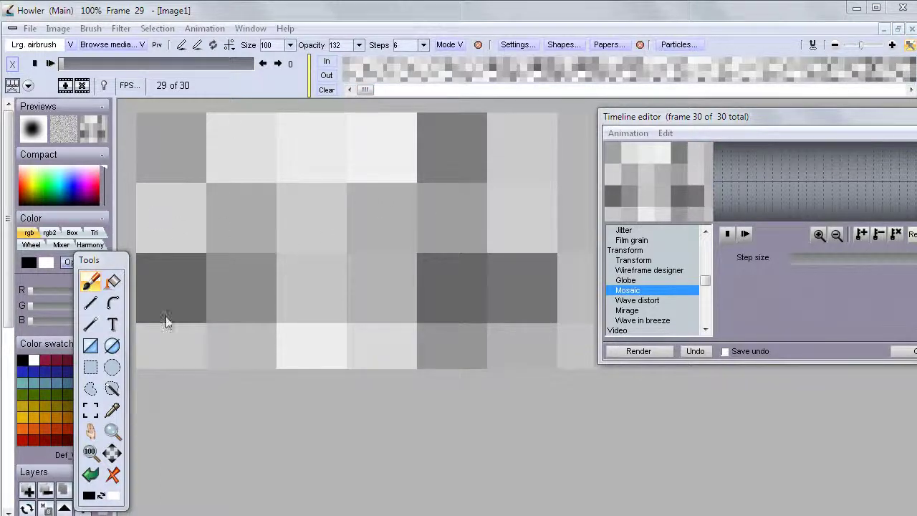
Sample the dark grey of the mosaic's left block, and make a rectangular selection that leaves a border around the image.
left_click(113, 410)
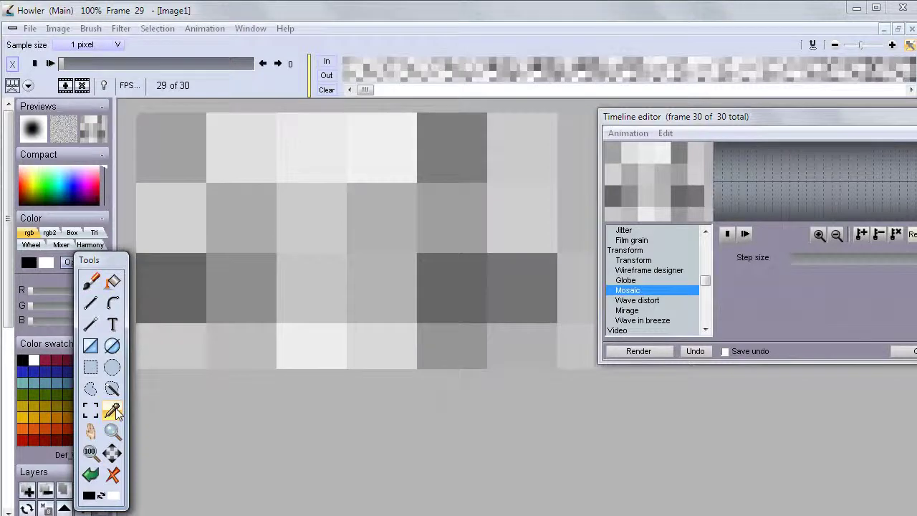
left_click(183, 282)
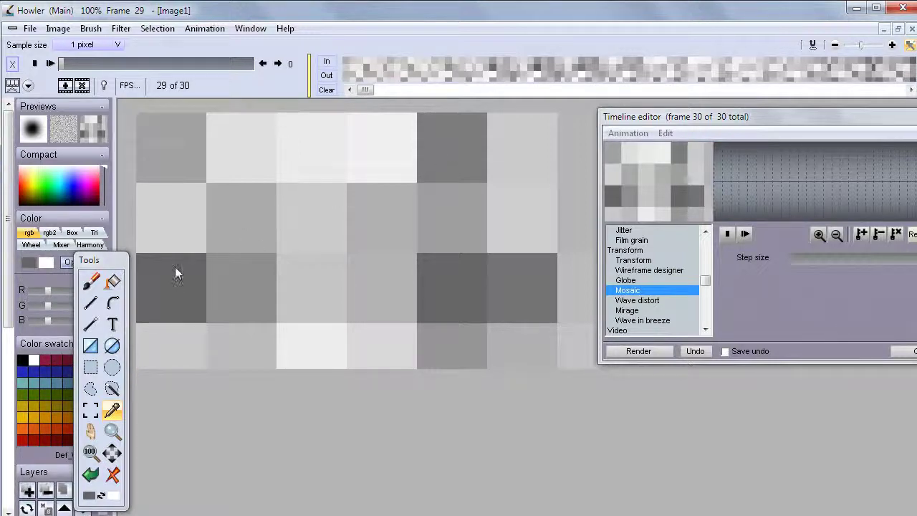
left_click(91, 367)
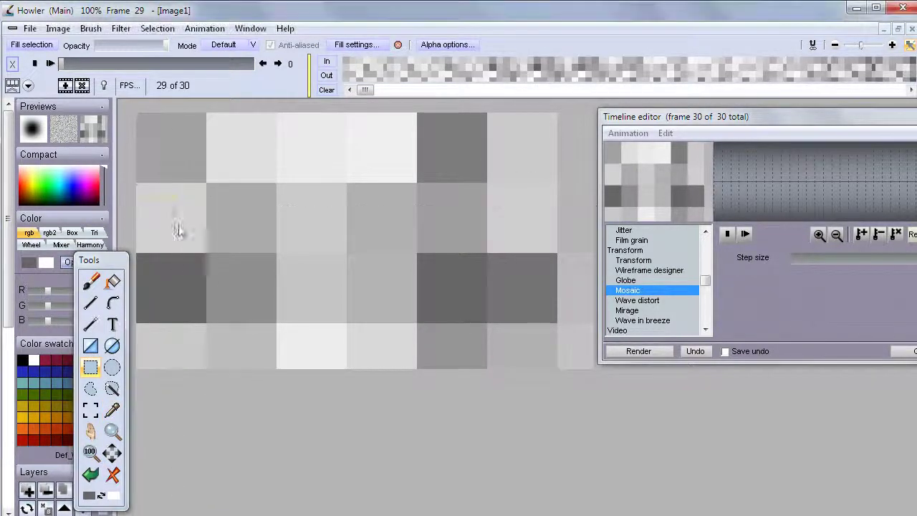
left_click_drag(174, 206, 507, 289)
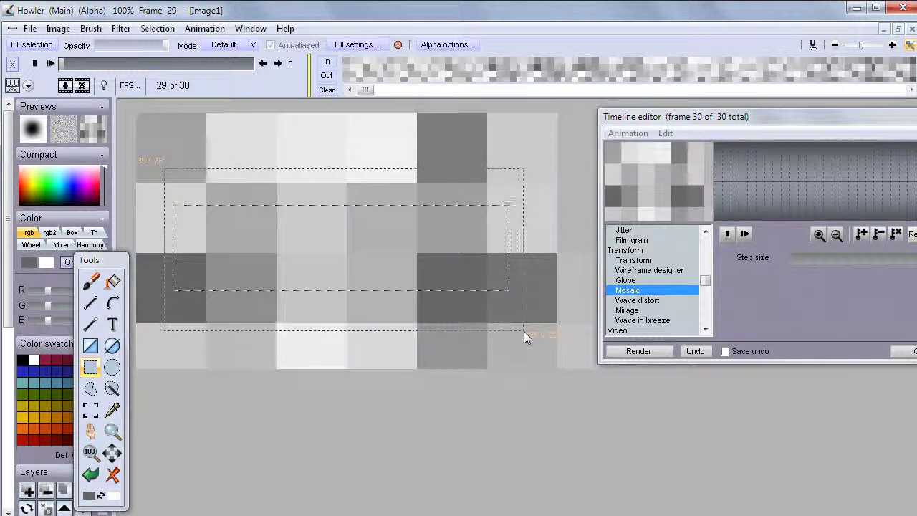
left_click_drag(519, 331, 163, 168)
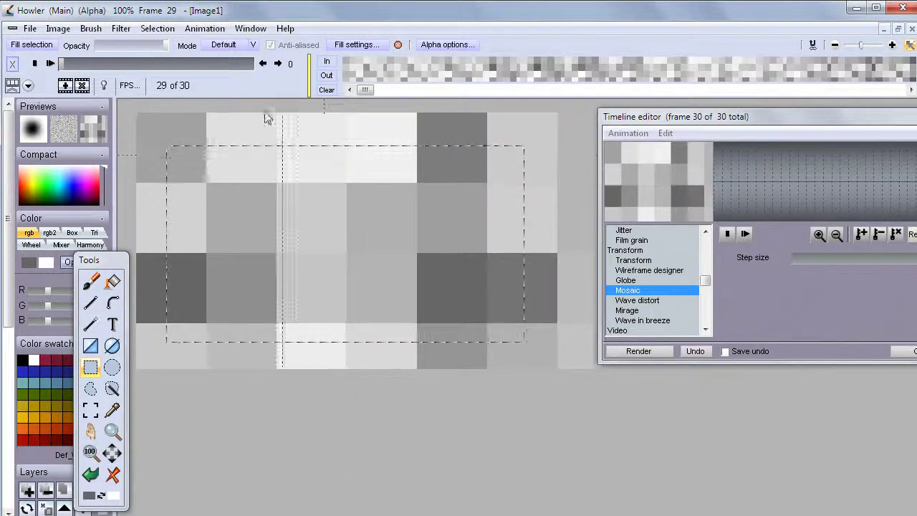
View the rectangular selection's alpha in the Alpha buffer, and close the buffer window.
left_click(157, 30)
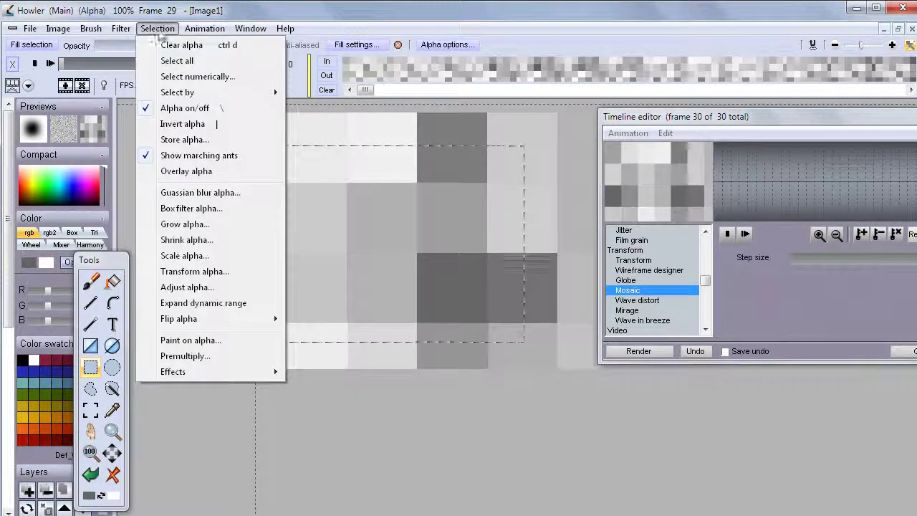
left_click(191, 140)
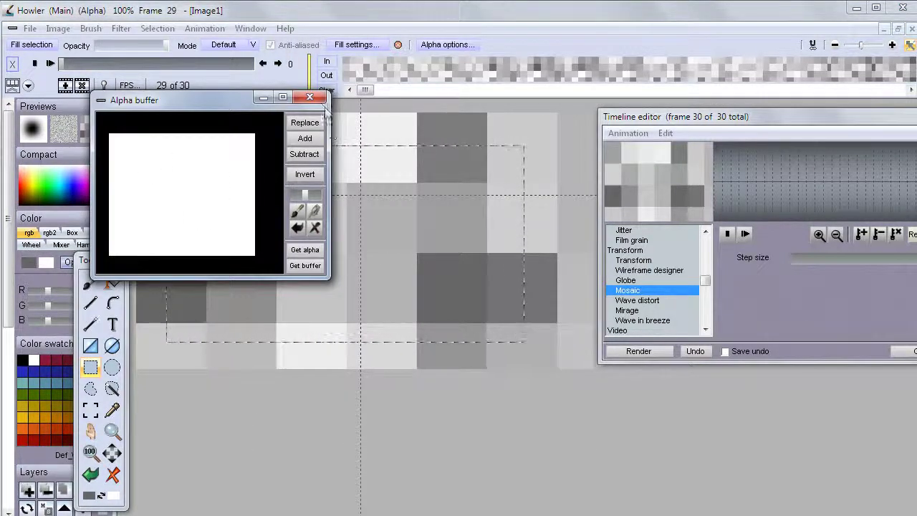
left_click(310, 98)
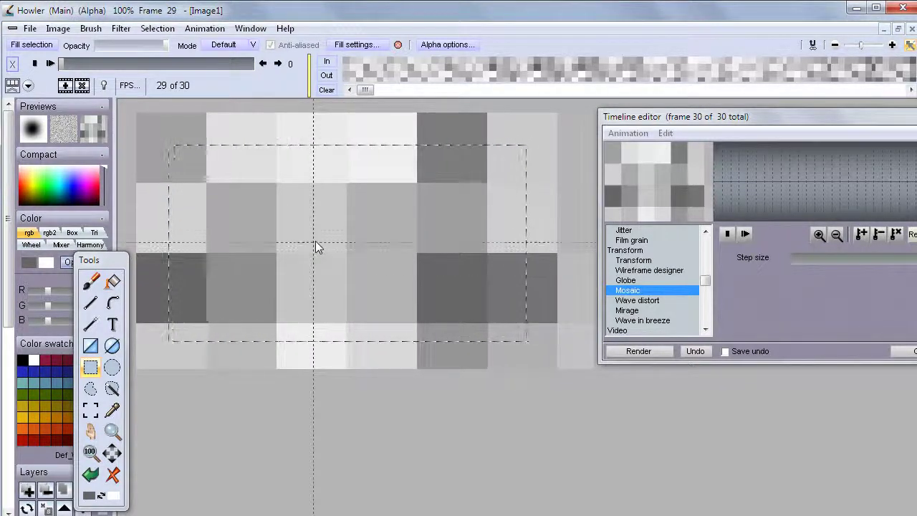
Invert the alpha selection, open the Alpha buffer for it and place the buffer window below the image.
left_click(157, 29)
left_click(188, 125)
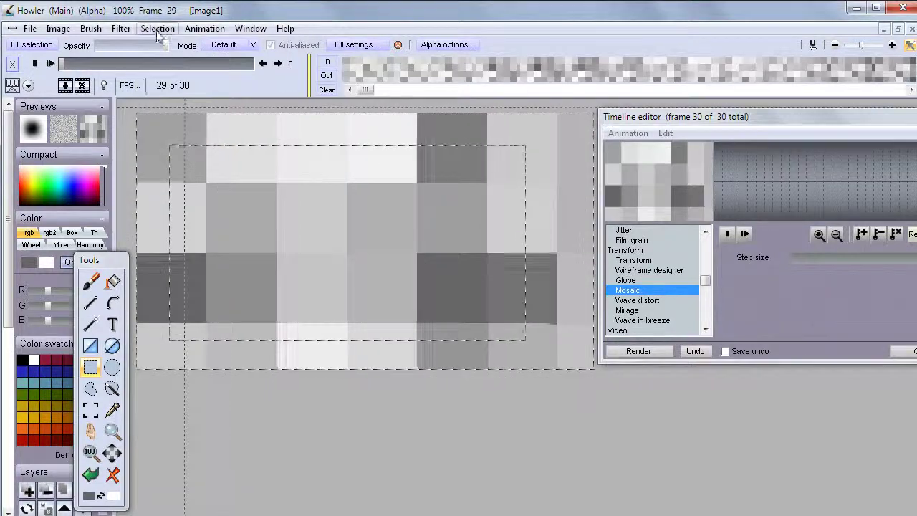
left_click(157, 29)
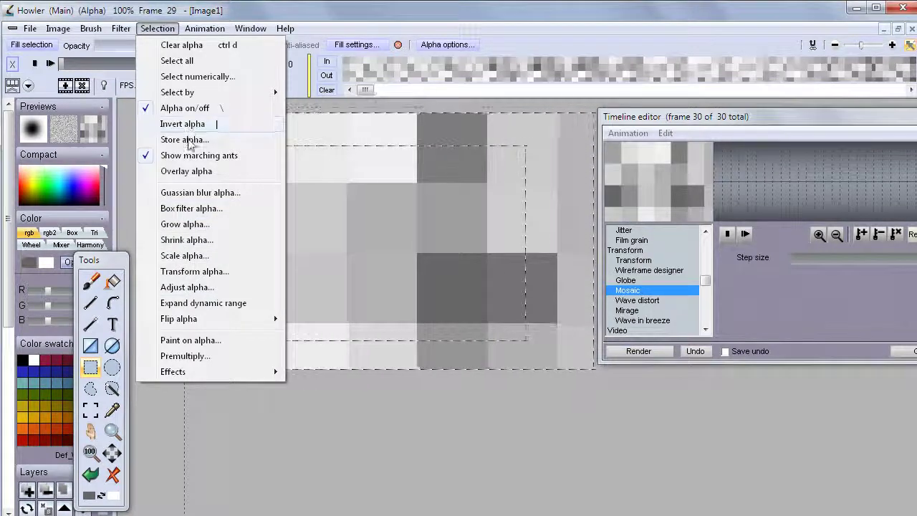
left_click(187, 139)
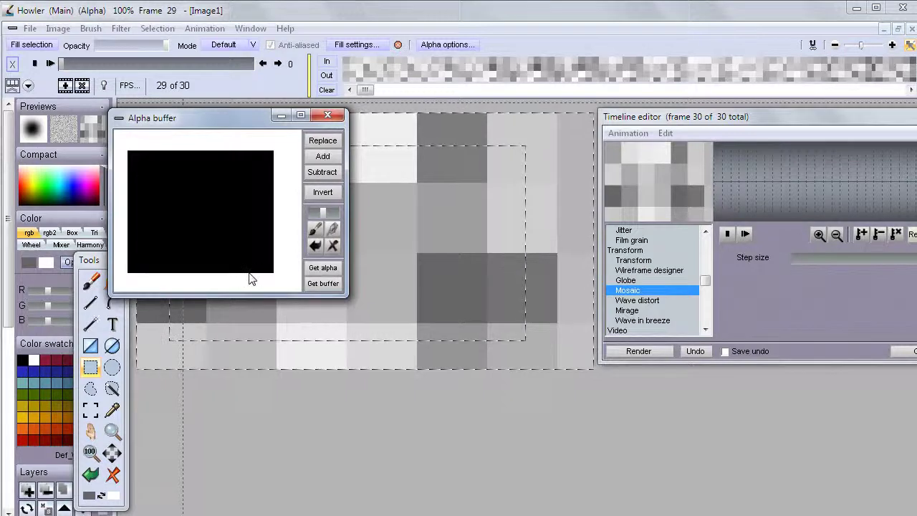
left_click_drag(218, 125, 765, 303)
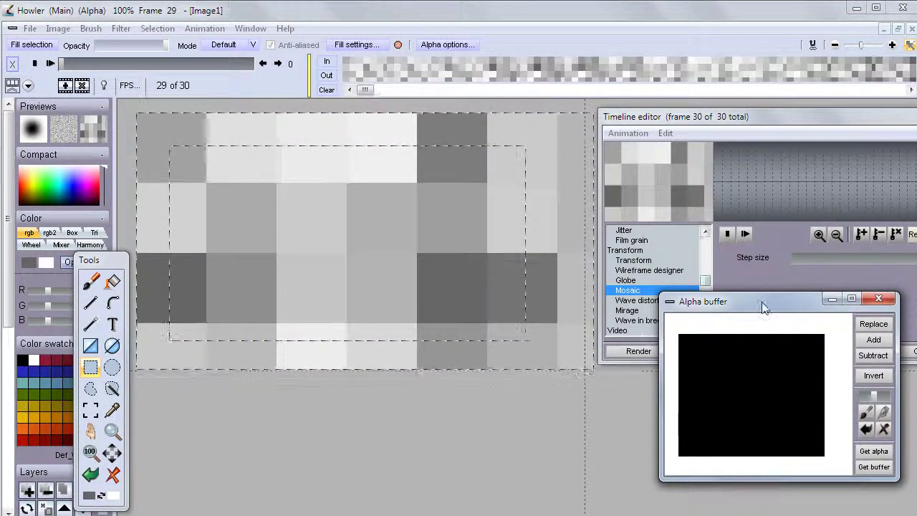
left_click_drag(763, 301, 267, 437)
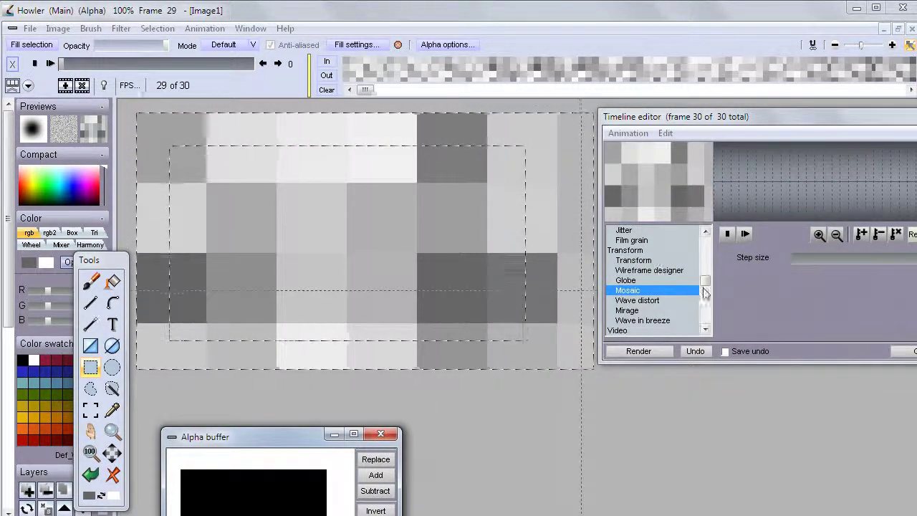
Make the Timeline editor taller and bring the Combine with swap effects into view in its effect list.
left_click(705, 283)
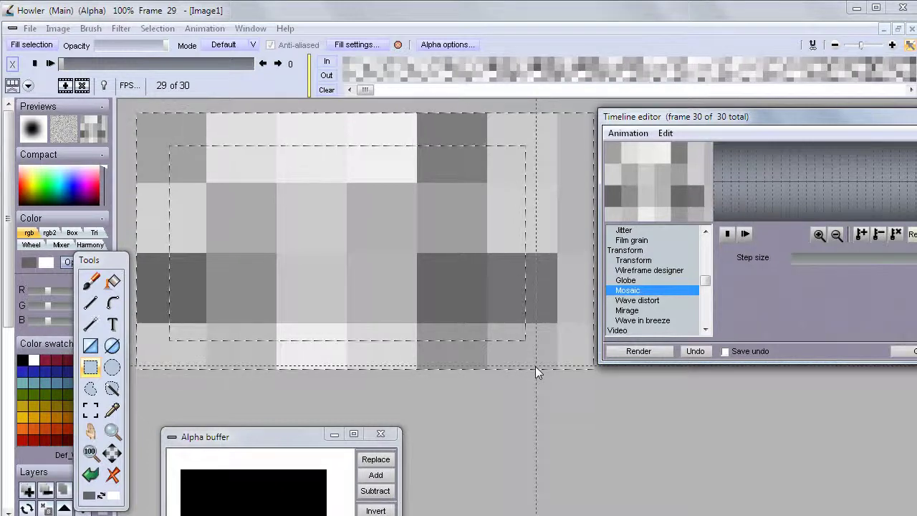
left_click(706, 284)
left_click_drag(706, 284, 709, 304)
left_click_drag(696, 361, 709, 514)
left_click_drag(704, 435, 704, 393)
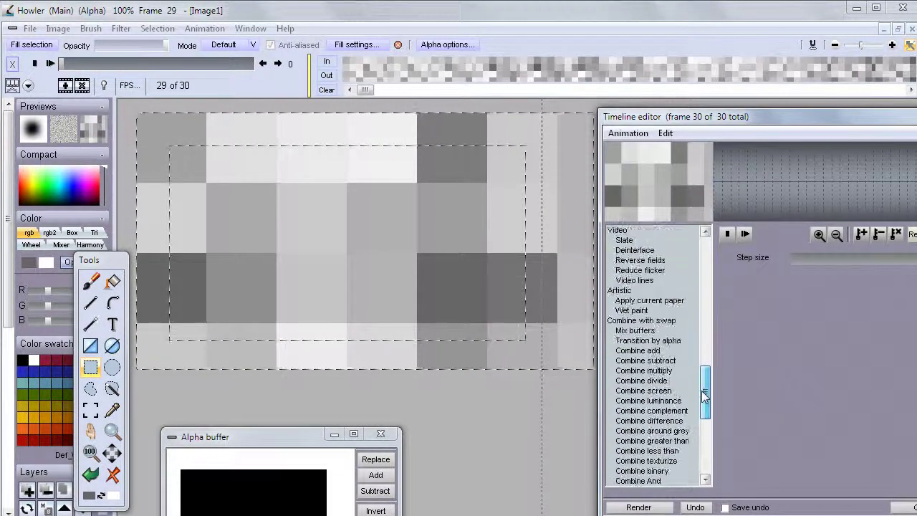
Preview Transition by alpha and the Combine add, subtract, multiply, divide and screen effects on the mosaic frame.
left_click(647, 343)
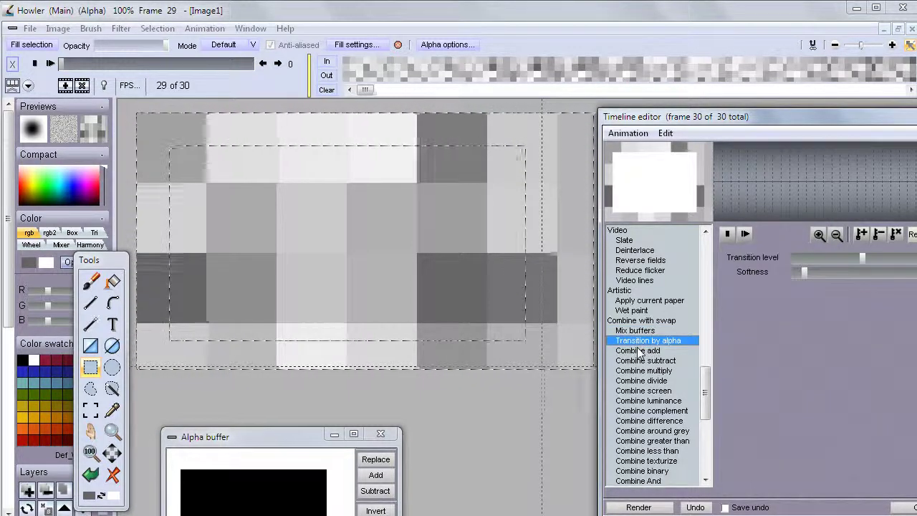
left_click(638, 351)
left_click(641, 360)
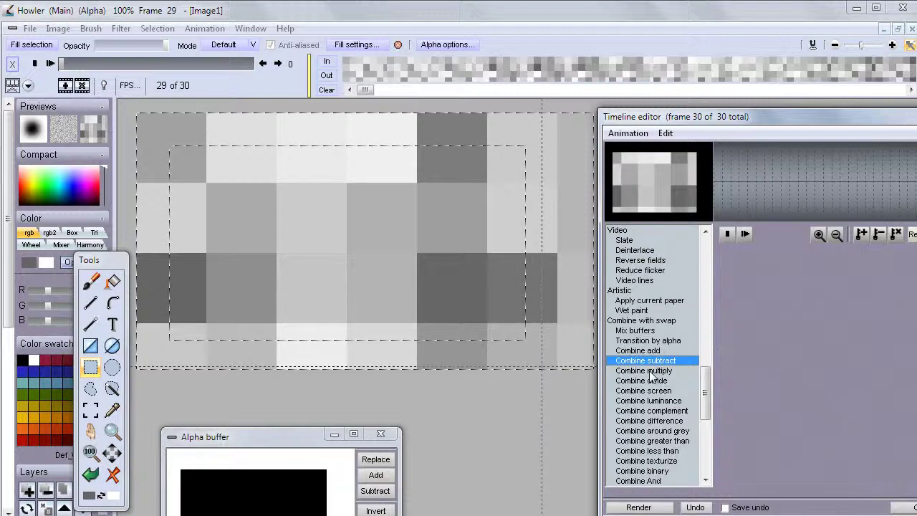
left_click(648, 371)
left_click(643, 381)
left_click(645, 390)
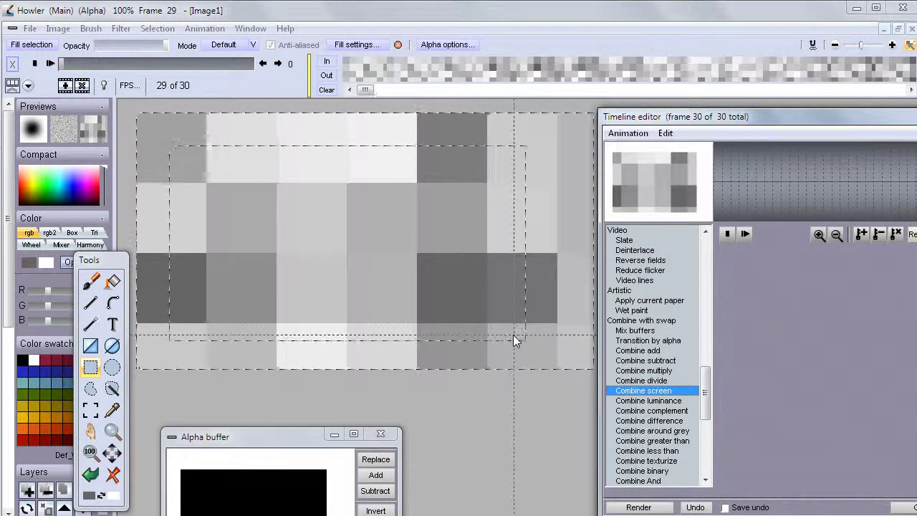
Move the Timeline editor fully off the image and choose the Displace effect under Displace by swap.
left_click_drag(648, 119, 702, 120)
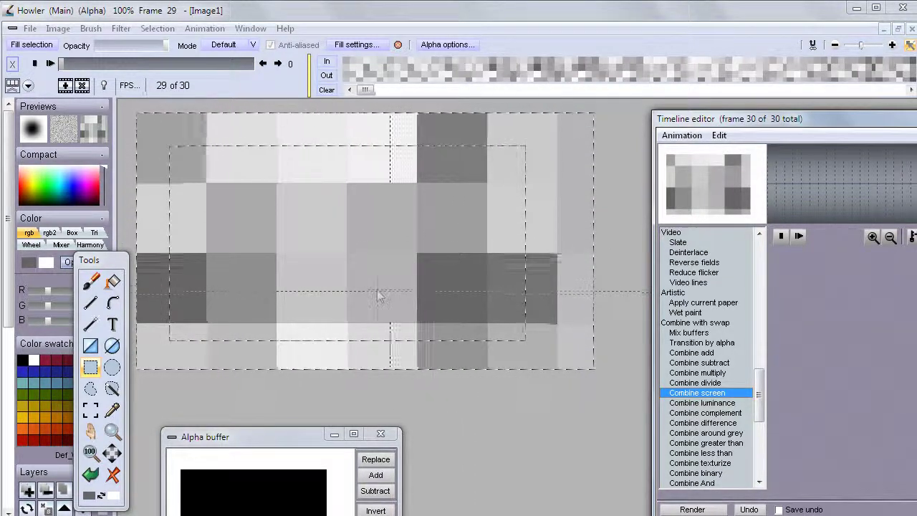
scroll(328, 321, "down", 6)
left_click(684, 482)
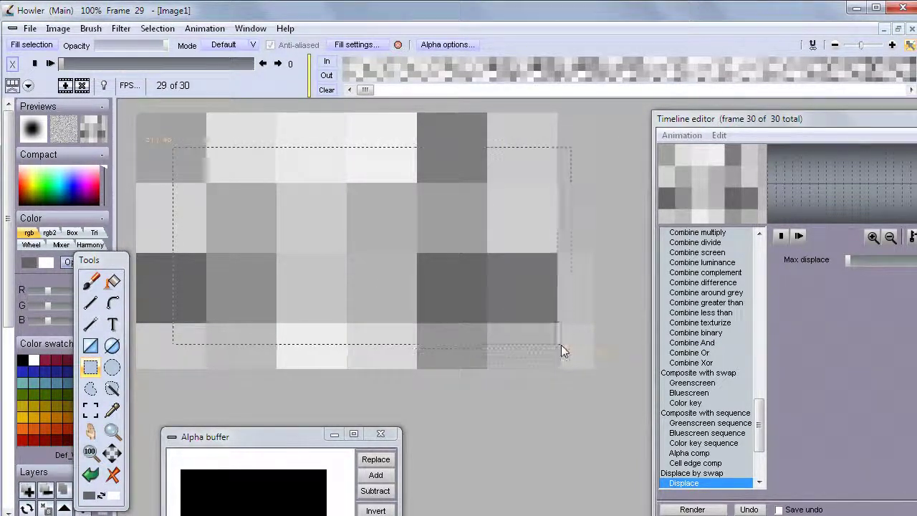
Draw a new rectangular selection inside the mosaic image and invert its alpha to select the outer border.
left_click_drag(557, 345, 549, 345)
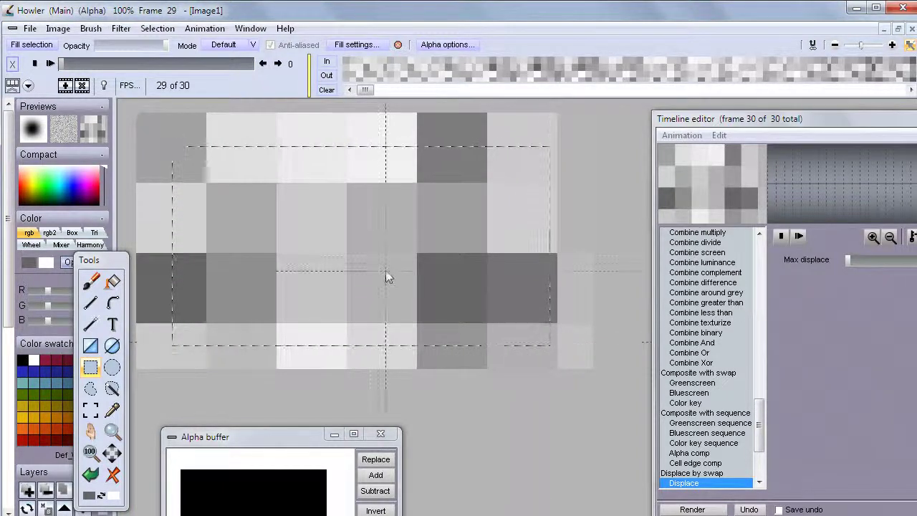
left_click(159, 29)
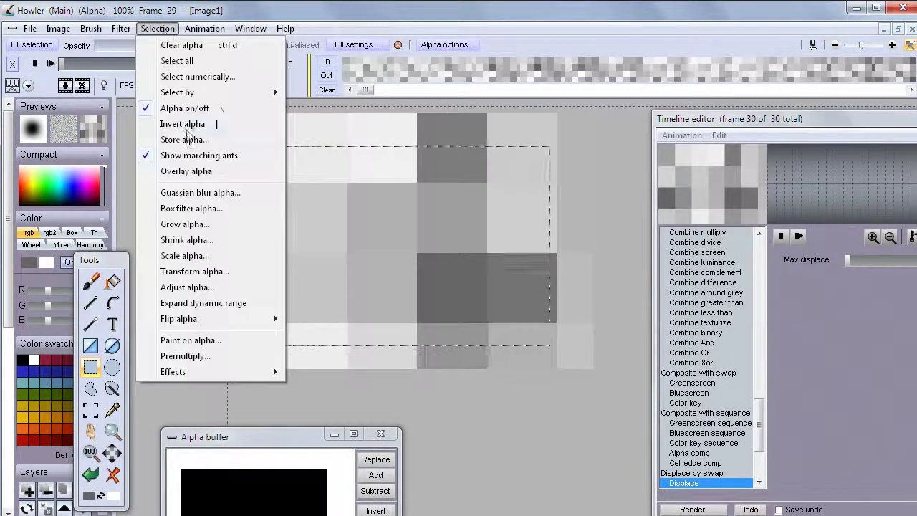
left_click(183, 123)
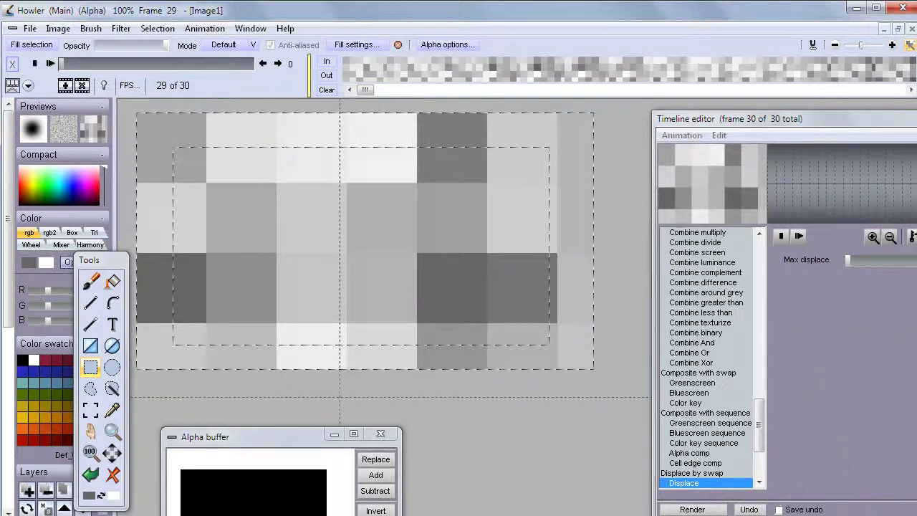
Move the Alpha buffer window clear of the image and preview the Combine greater than and Combine less than effects.
left_click_drag(304, 437, 296, 493)
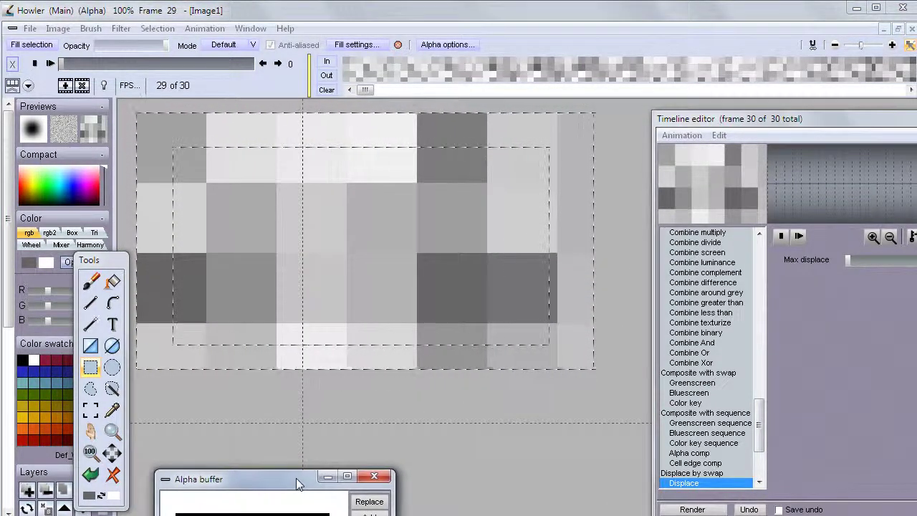
left_click_drag(760, 422, 763, 393)
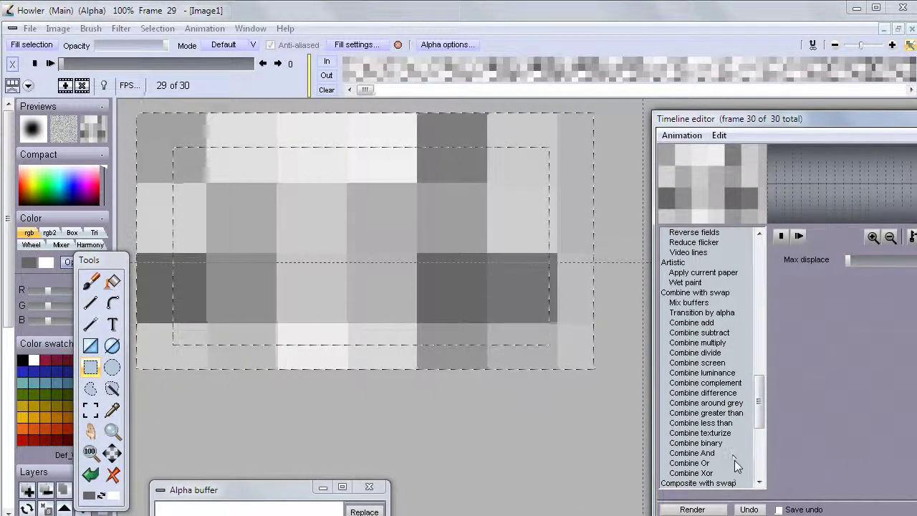
left_click(725, 413)
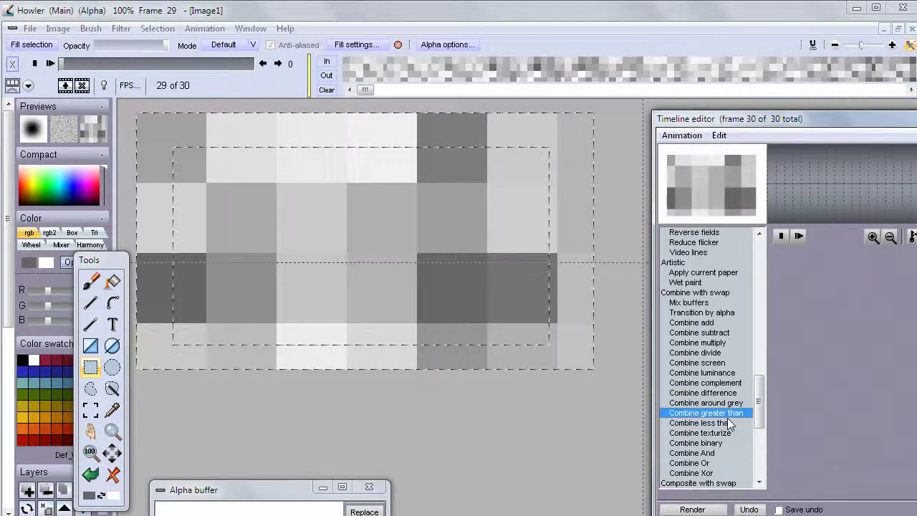
left_click(727, 423)
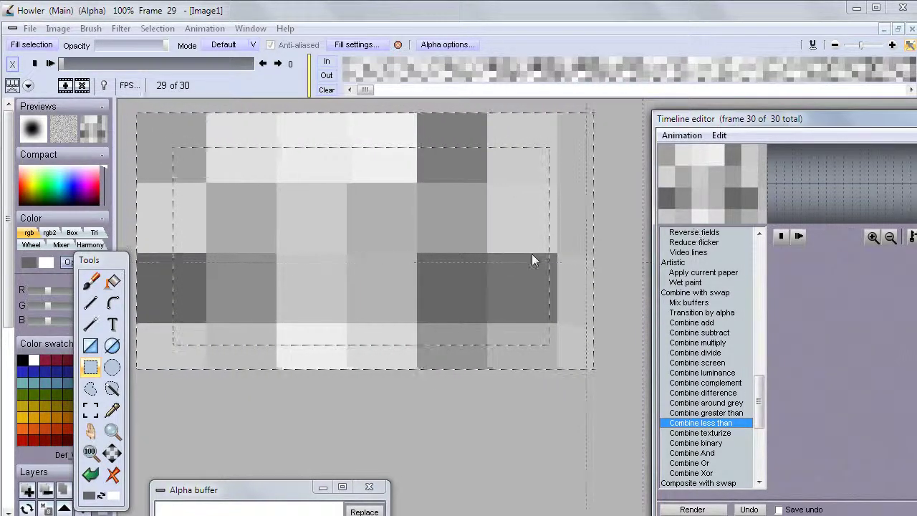
left_click(517, 5)
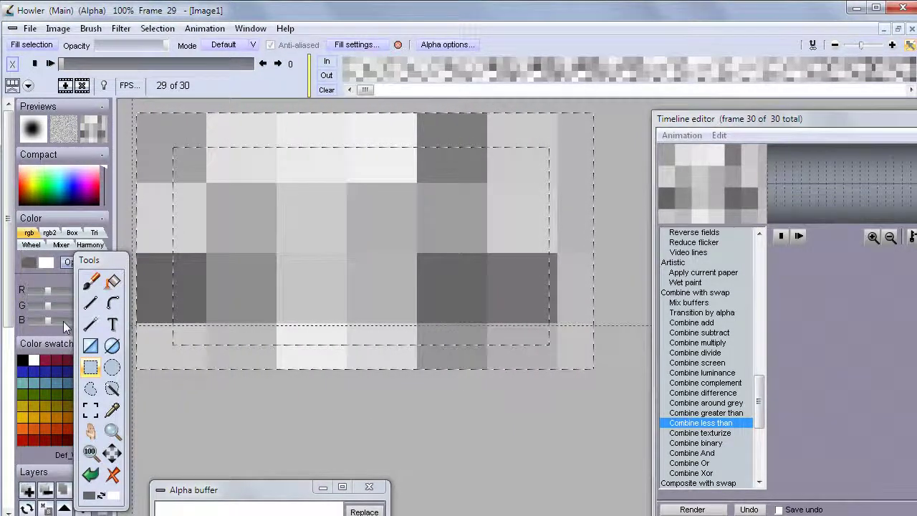
Sample the dark grey of the mosaic block at the image's left edge and activate the flood fill tool.
left_click(111, 411)
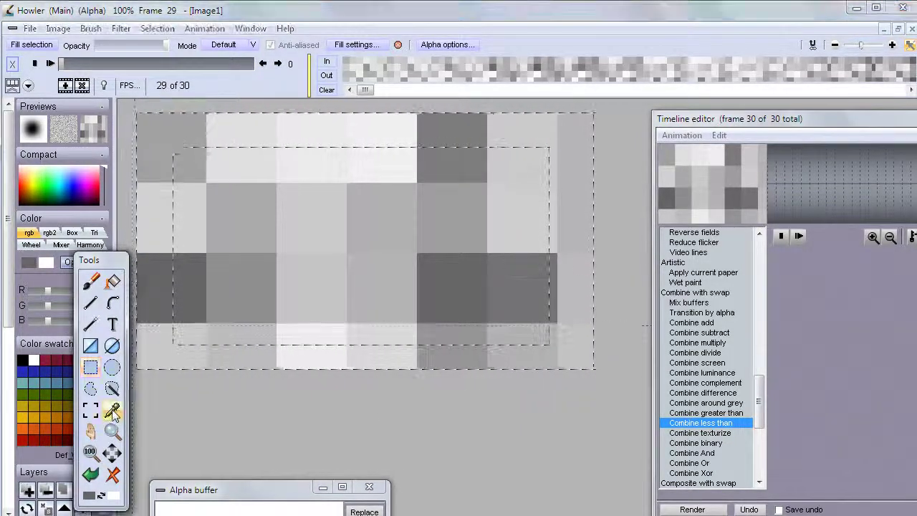
left_click(171, 279)
left_click(162, 277)
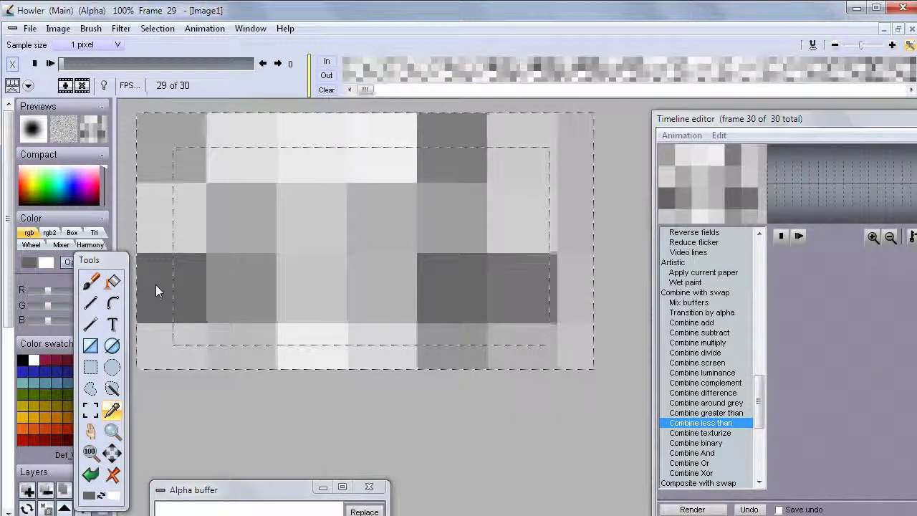
left_click(113, 282)
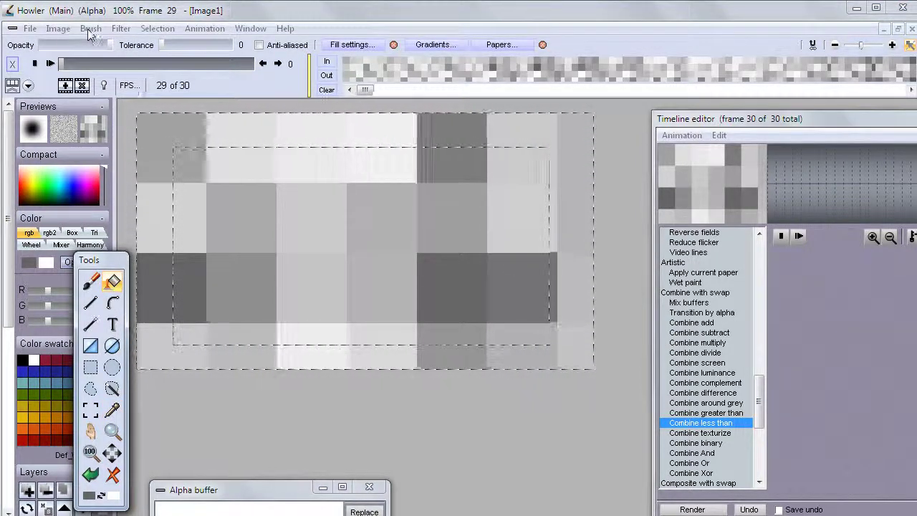
Swap buffers to bring up the white swap image and fill its selected border with the sampled dark grey.
left_click(56, 28)
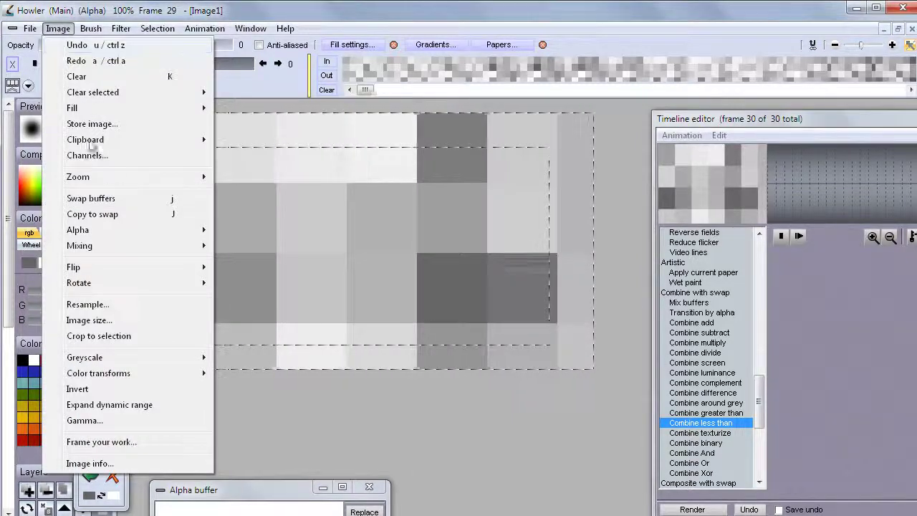
left_click(133, 198)
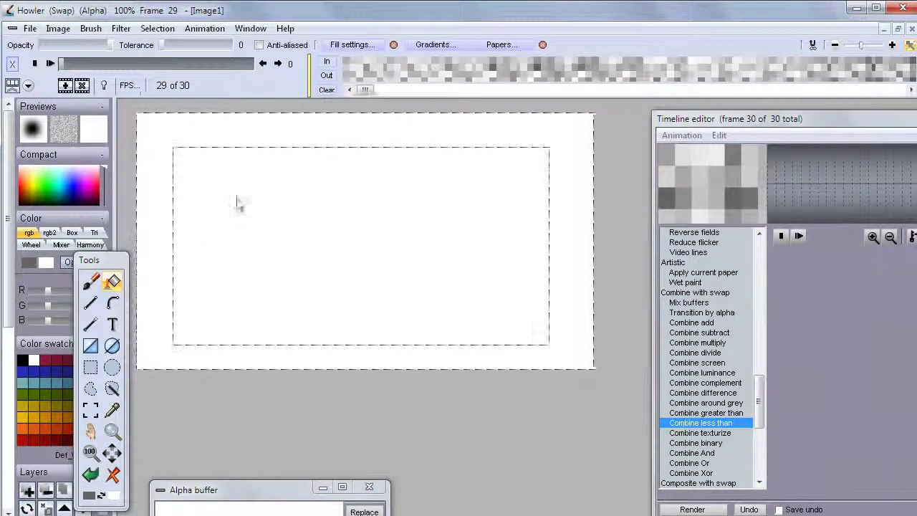
left_click(118, 296)
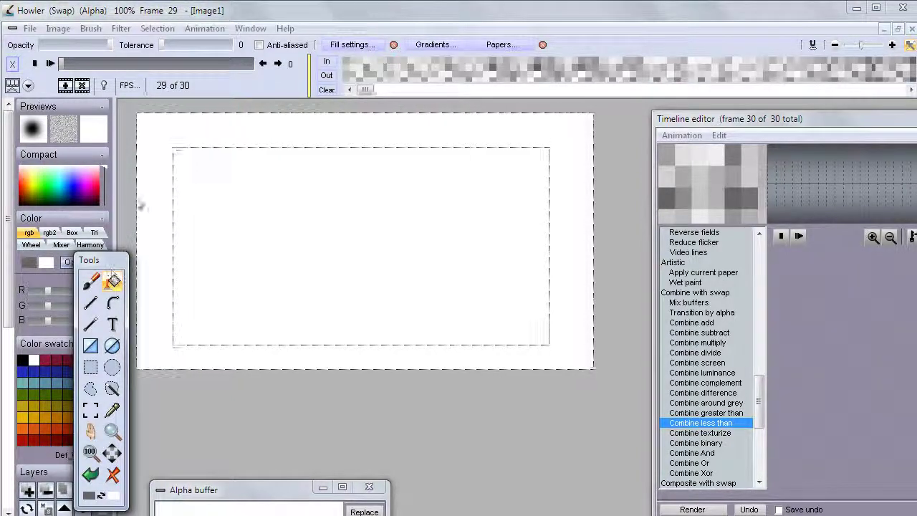
left_click(160, 131)
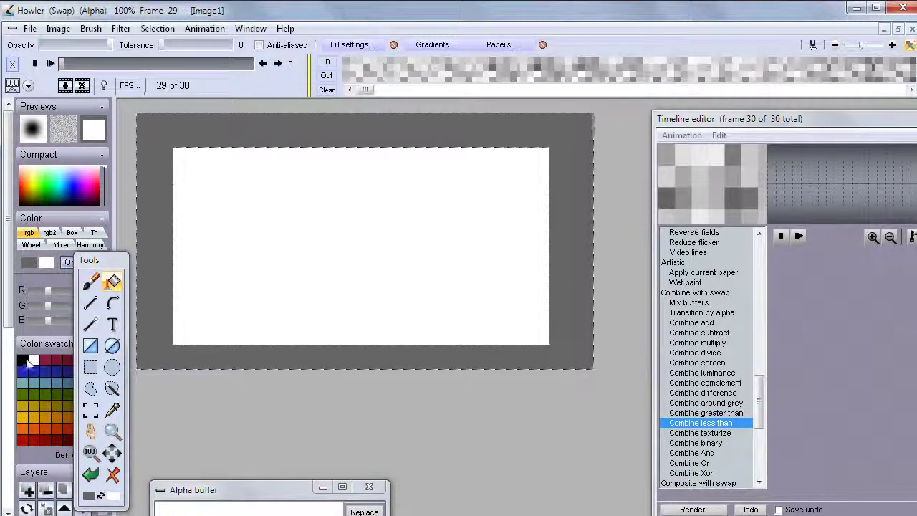
Make black the primary colour with white as secondary, and fill the swap image's selected border with black.
left_click(24, 361)
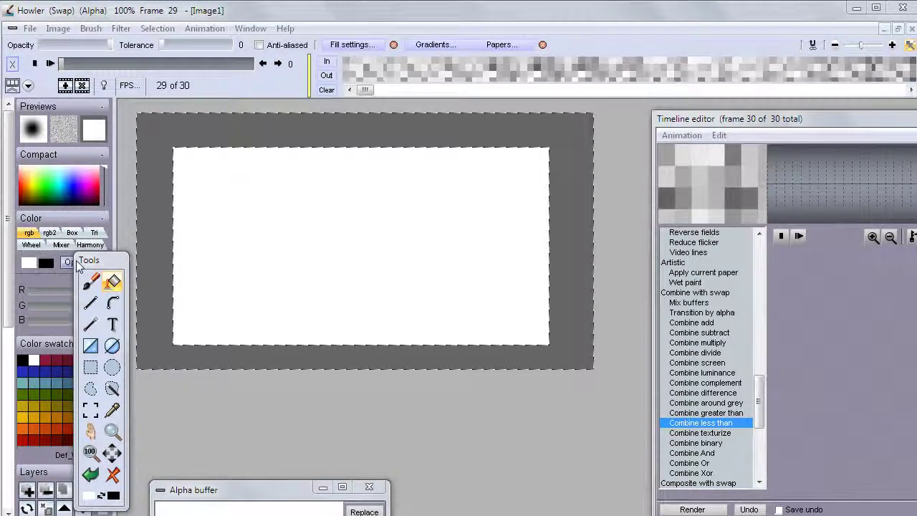
left_click_drag(79, 263, 87, 288)
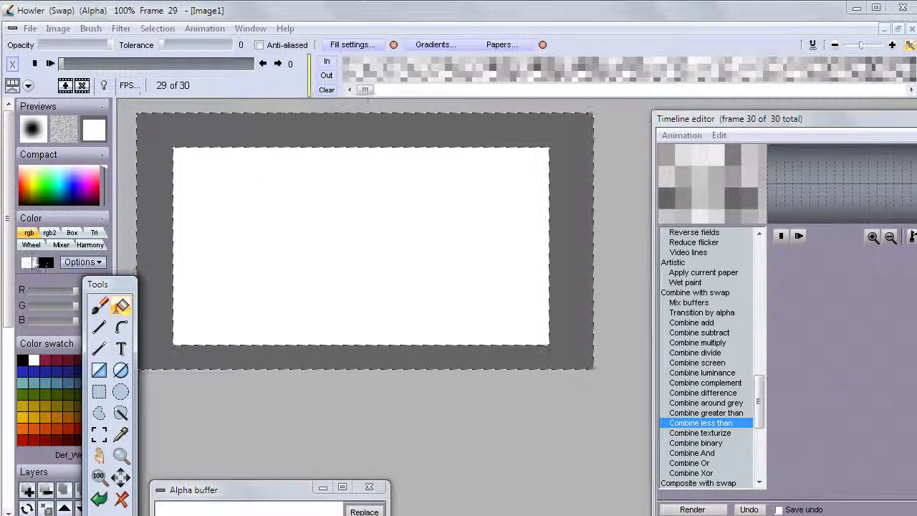
left_click(36, 263)
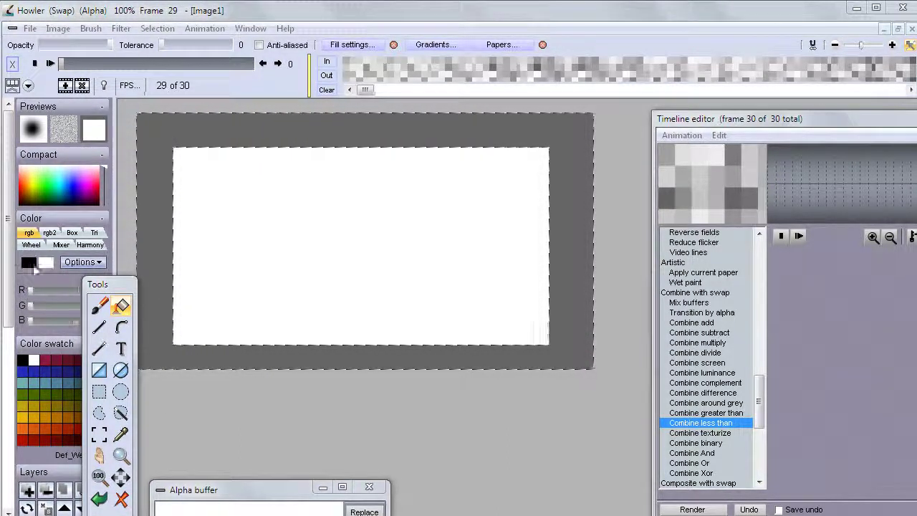
left_click(156, 138)
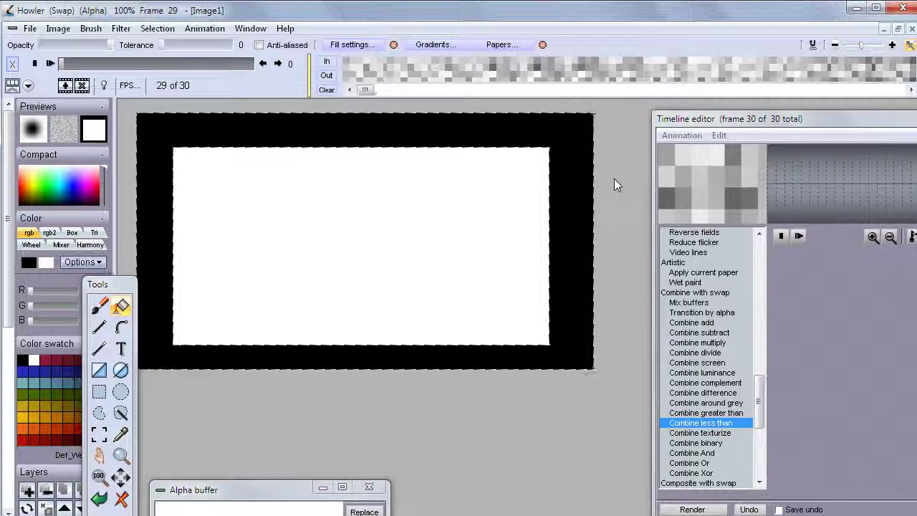
Swap back to the mosaic image and render the Combine less than effect across the animation frames.
left_click(64, 29)
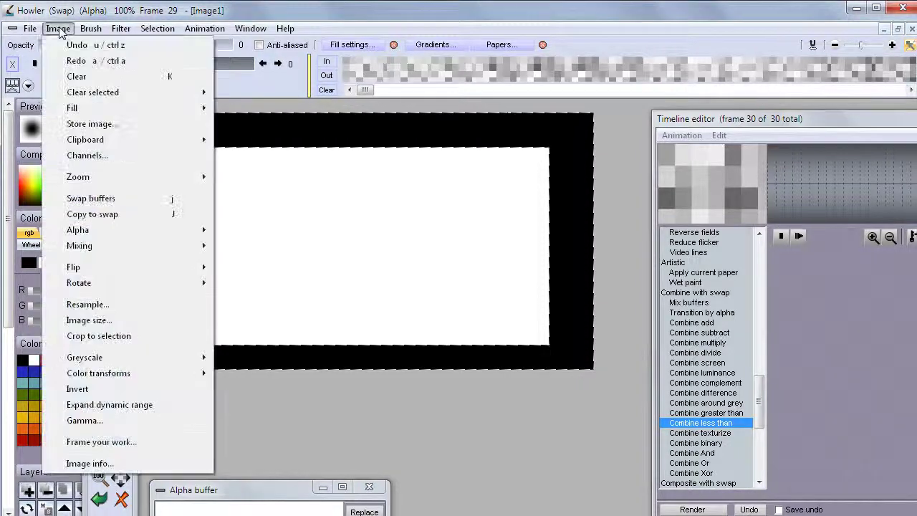
left_click(109, 206)
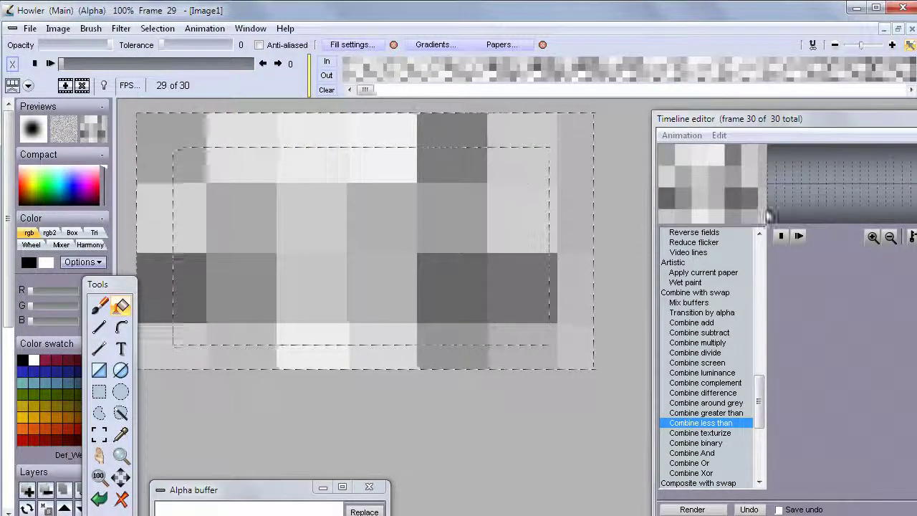
left_click_drag(702, 118, 607, 54)
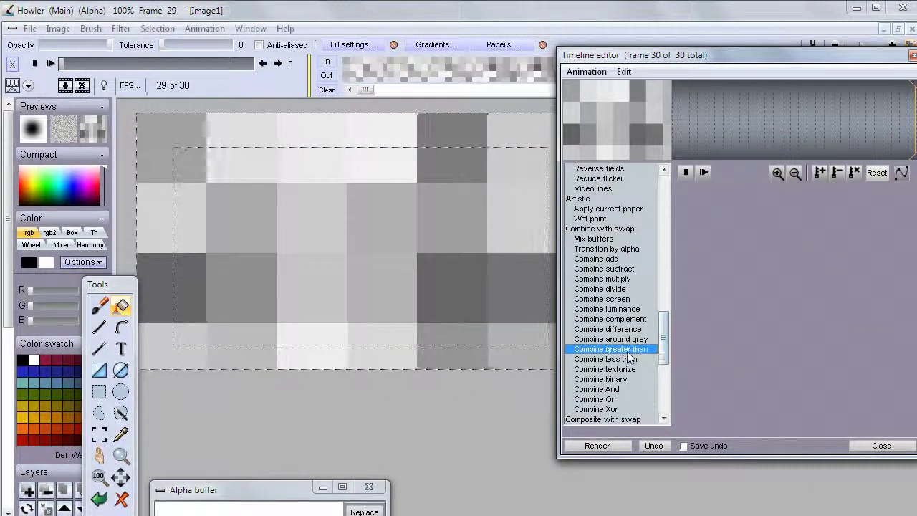
left_click(604, 362)
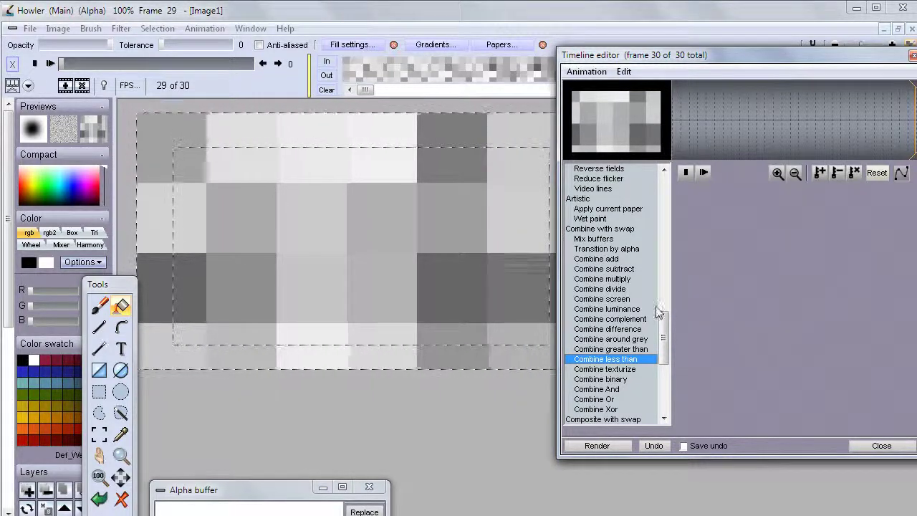
left_click(611, 446)
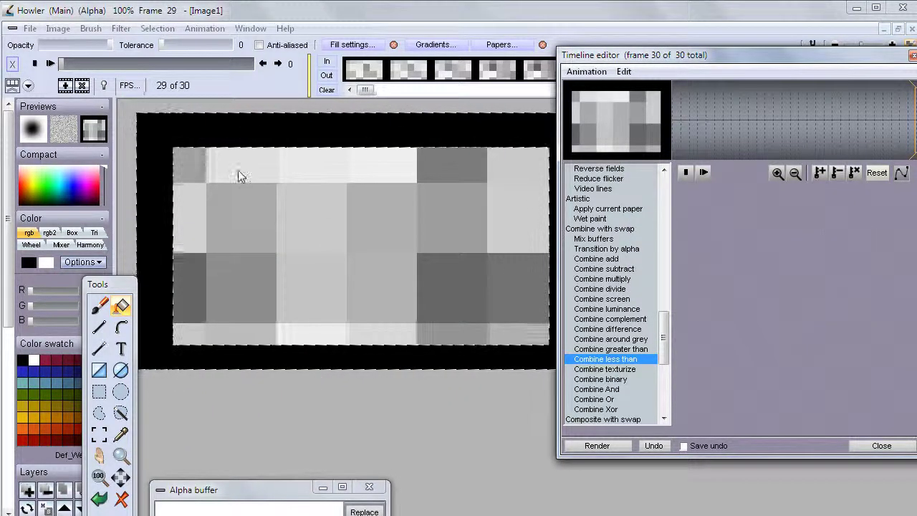
Clear the border selection and render a Gaussian blur of 6 across the mosaic animation.
left_click(285, 10)
key("ctrl+d")
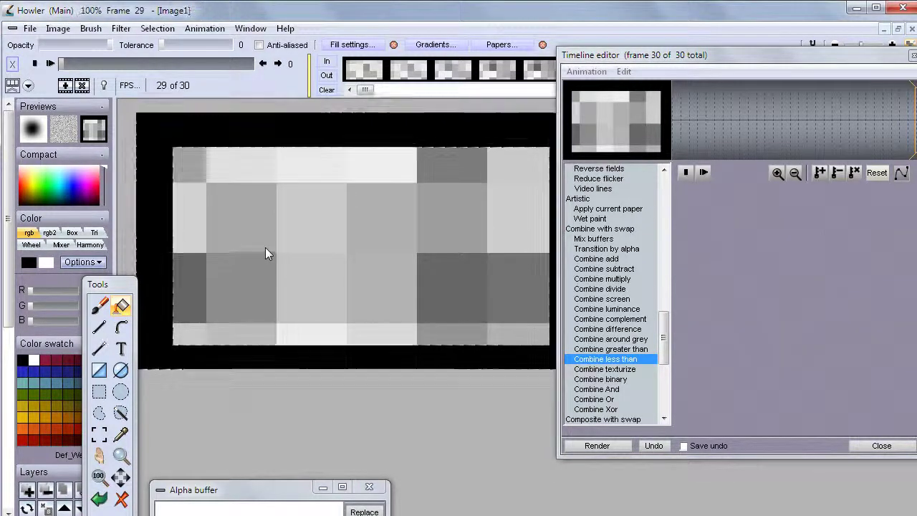
left_click_drag(584, 59, 585, 112)
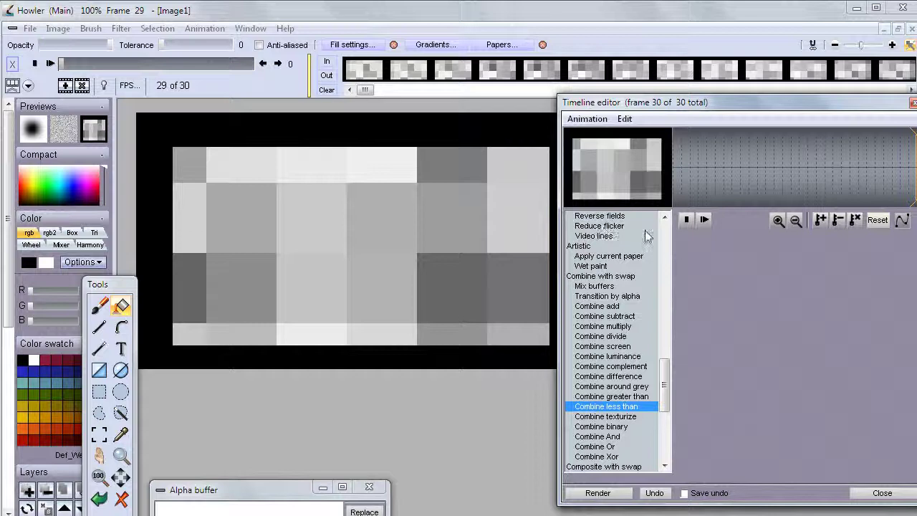
left_click_drag(662, 390, 663, 250)
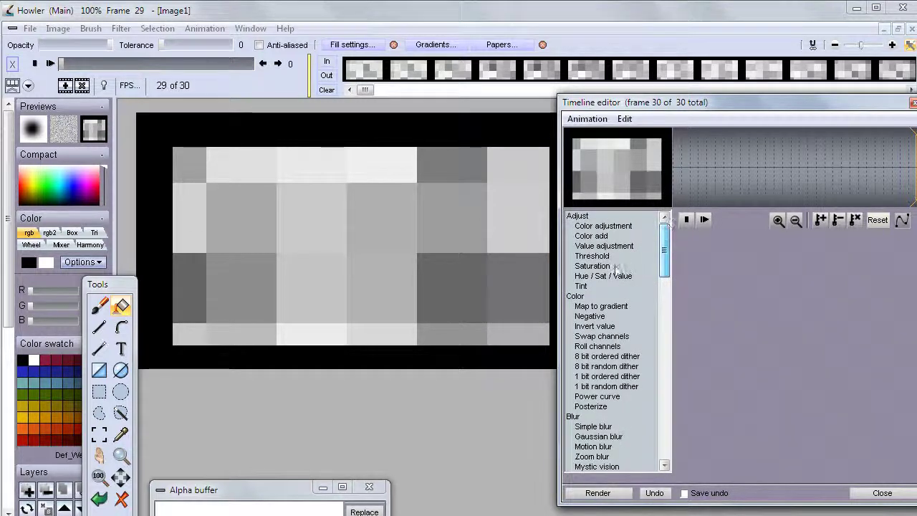
left_click(599, 436)
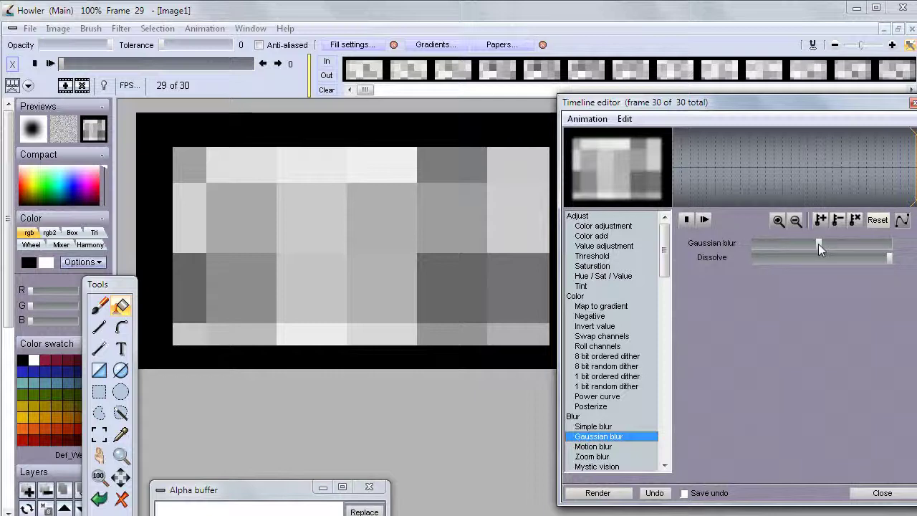
left_click_drag(812, 244, 760, 250)
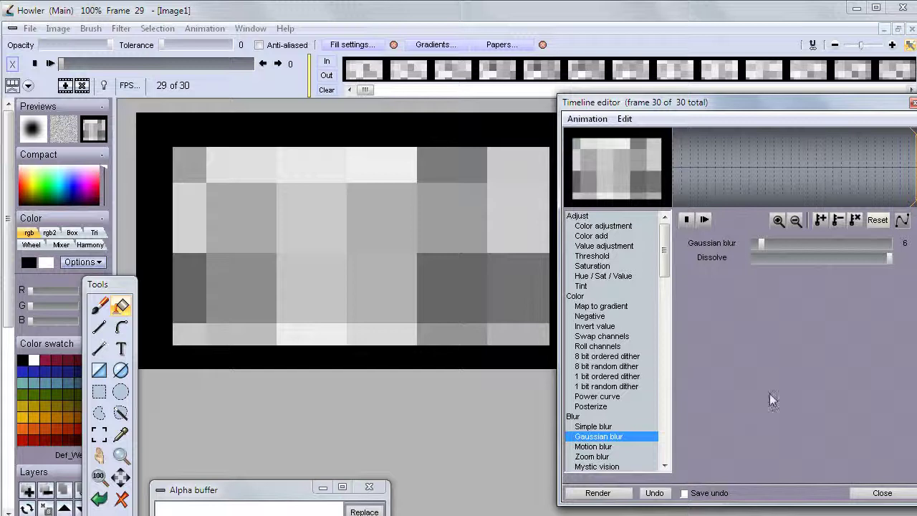
left_click(611, 494)
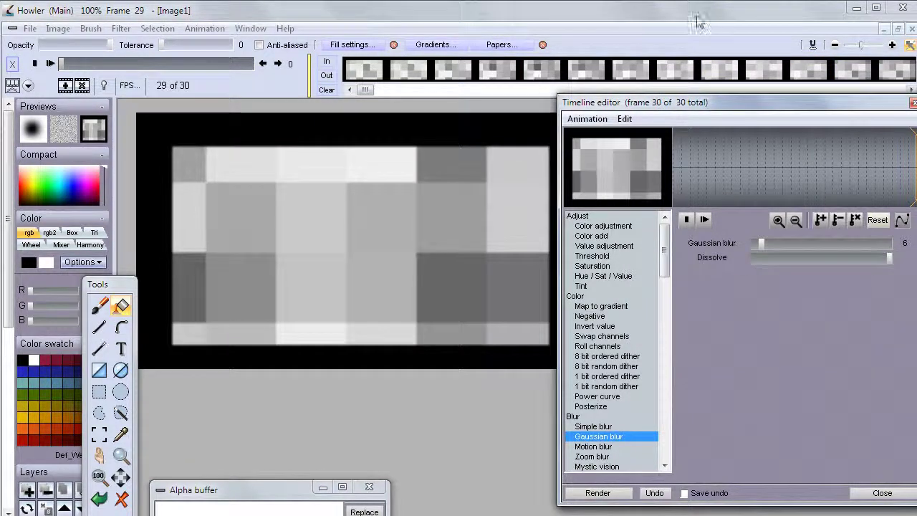
Close the Timeline editor and open the 3D Designer transform for the blurred mosaic, with its dialog beside the image.
left_click_drag(690, 107, 611, 243)
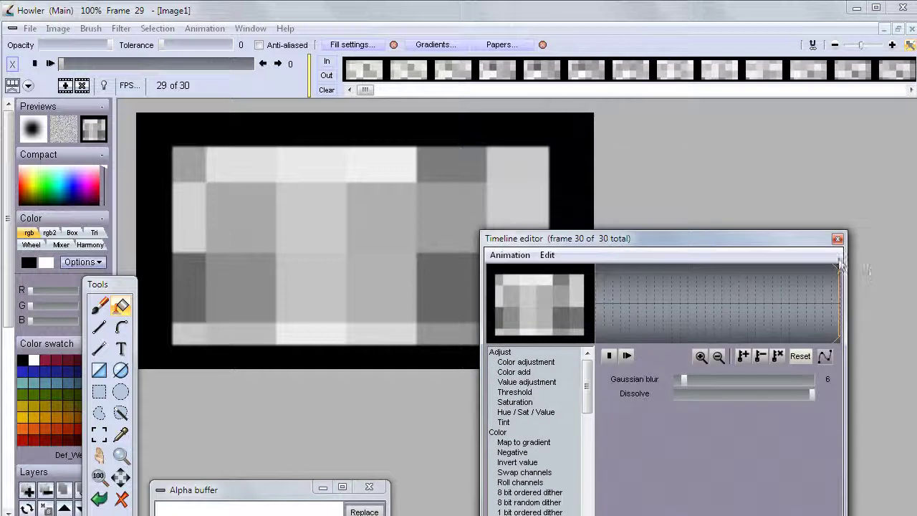
left_click(837, 238)
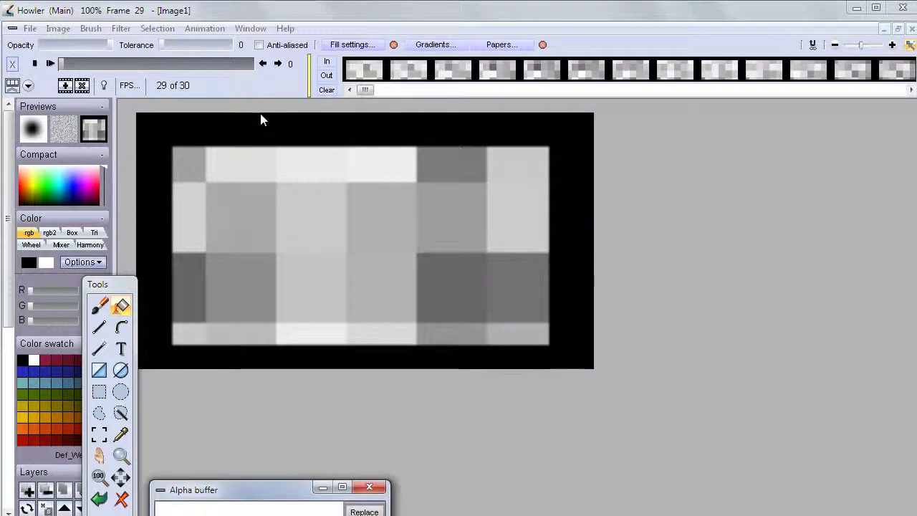
left_click(122, 30)
left_click(121, 28)
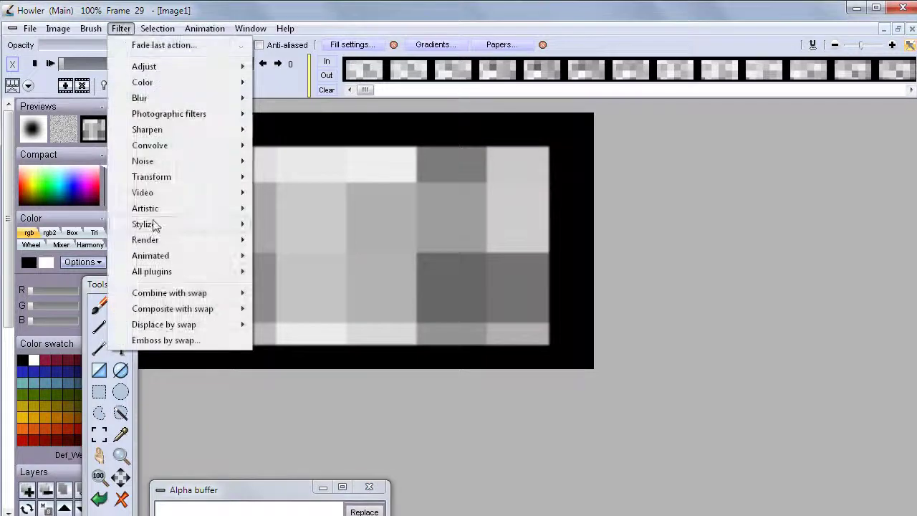
mouse_move(215, 177)
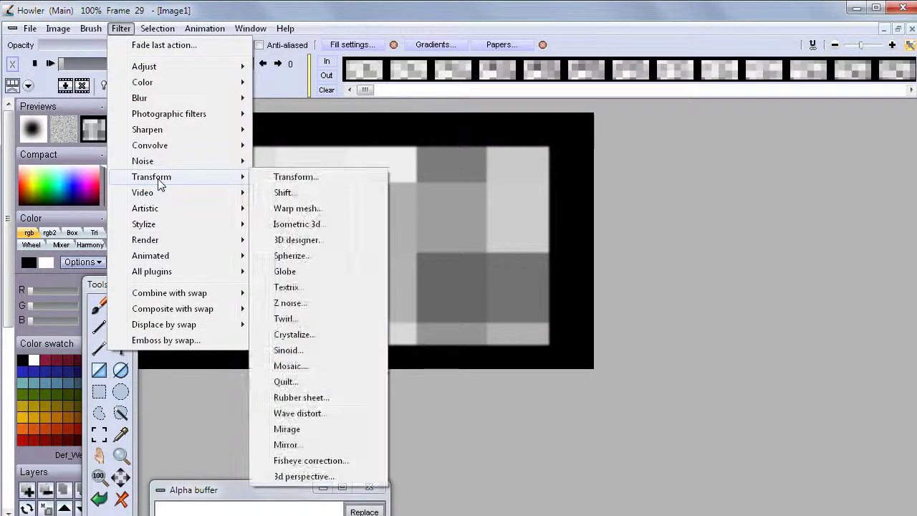
left_click(308, 240)
left_click_drag(407, 91, 698, 138)
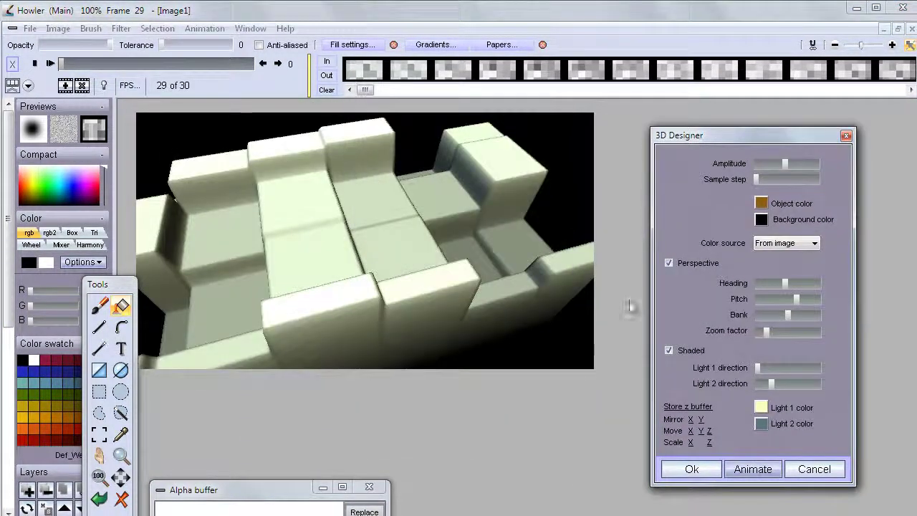
Set the sample step to its minimum and lower the amplitude to flatten the 3D mosaic blocks.
mouse_move(766, 181)
left_mouse_down()
mouse_move(786, 181)
mouse_move(753, 182)
left_mouse_up()
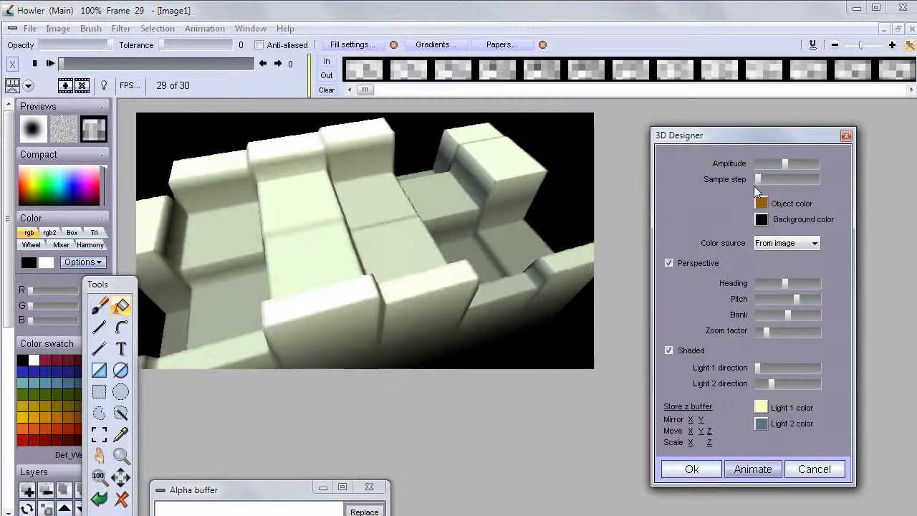
left_click_drag(745, 134, 701, 119)
left_click_drag(742, 148, 714, 176)
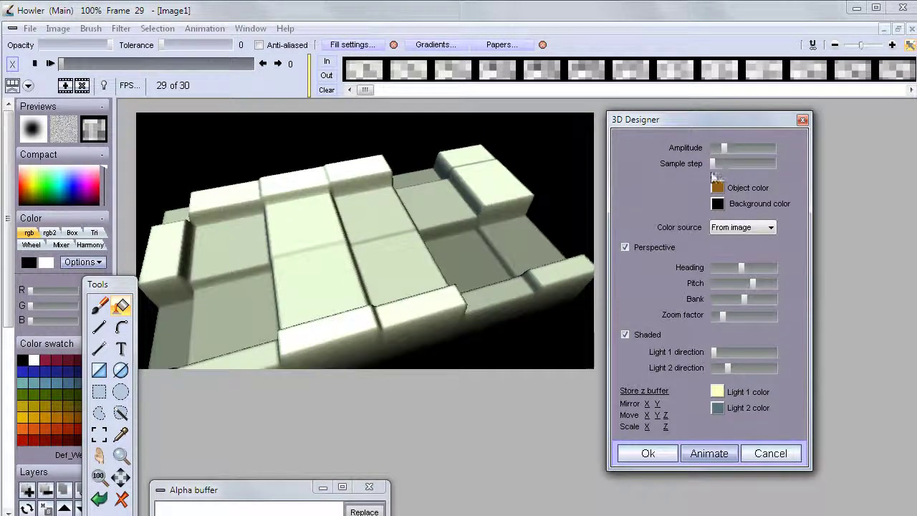
Try From swap image as the height map's color source and compare it with From image.
left_click(737, 227)
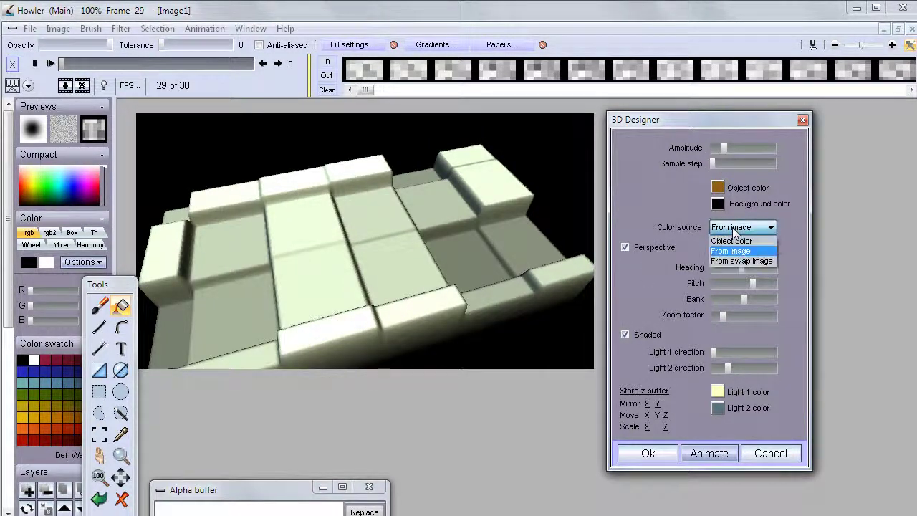
left_click(750, 261)
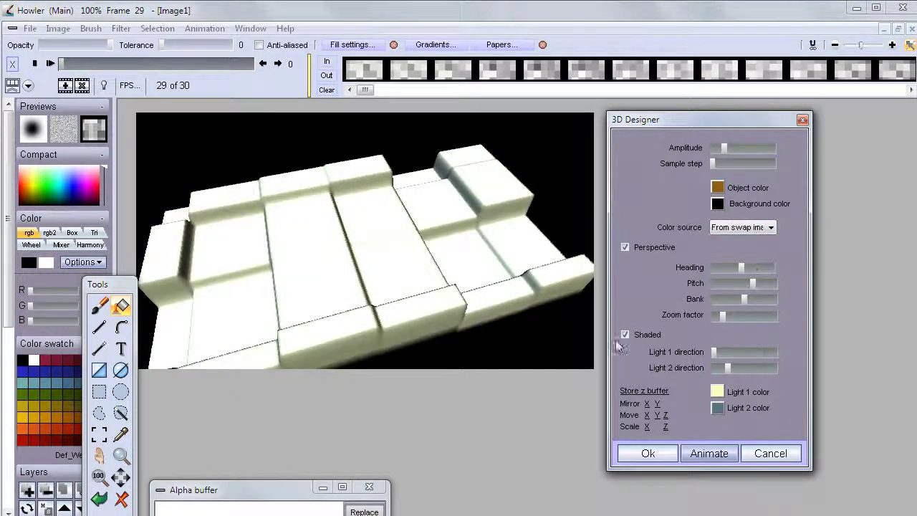
left_click(762, 230)
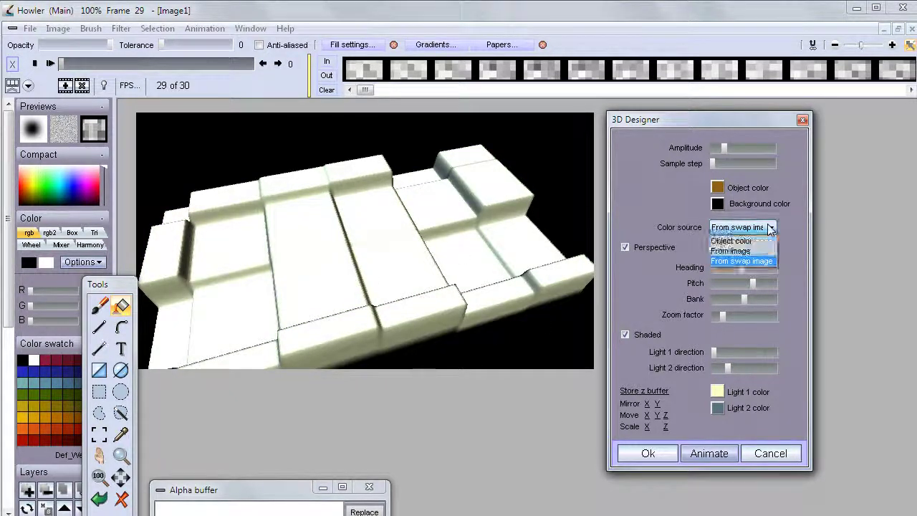
left_click(736, 252)
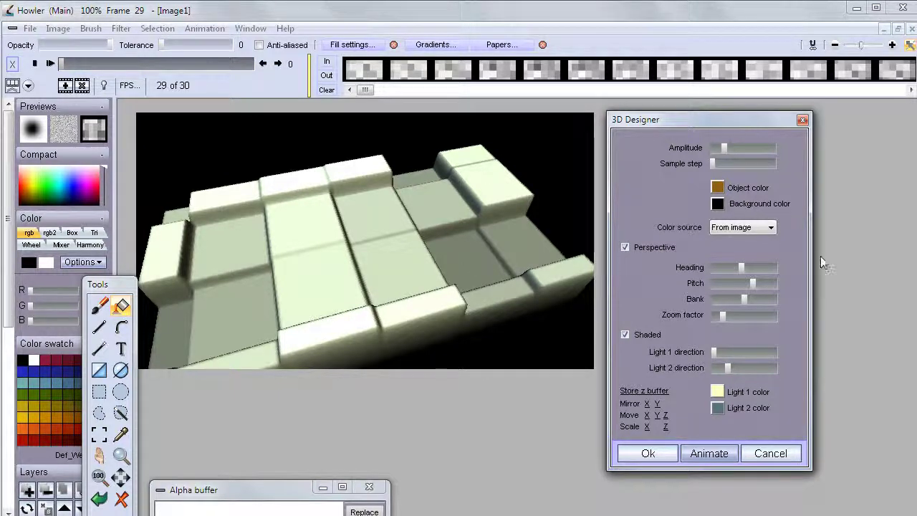
left_click(732, 229)
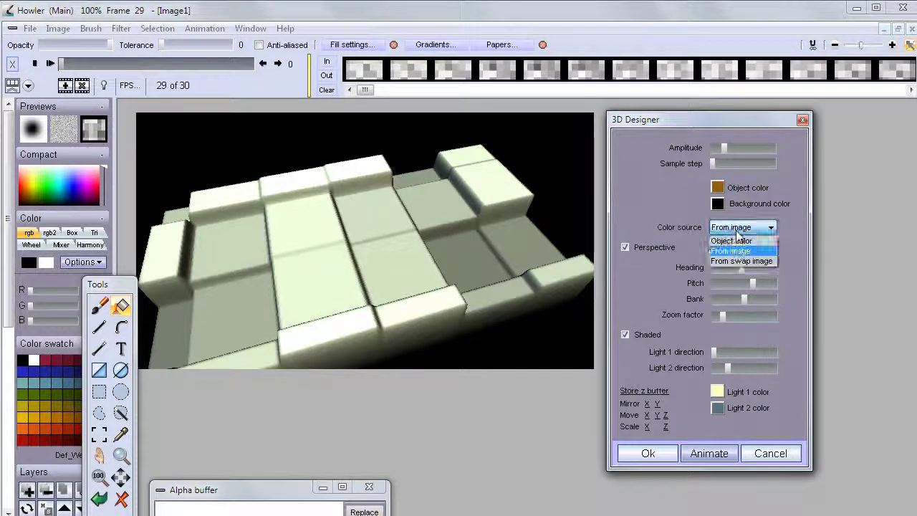
left_click(750, 261)
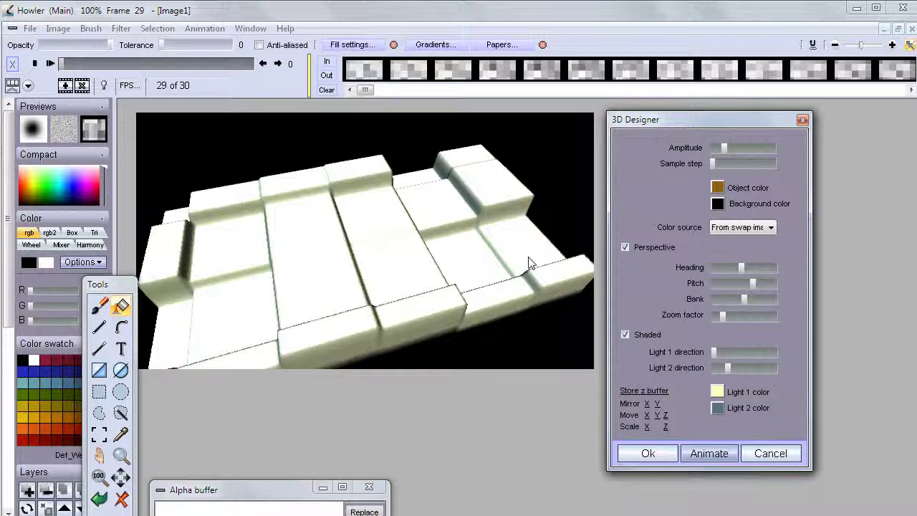
left_click(742, 227)
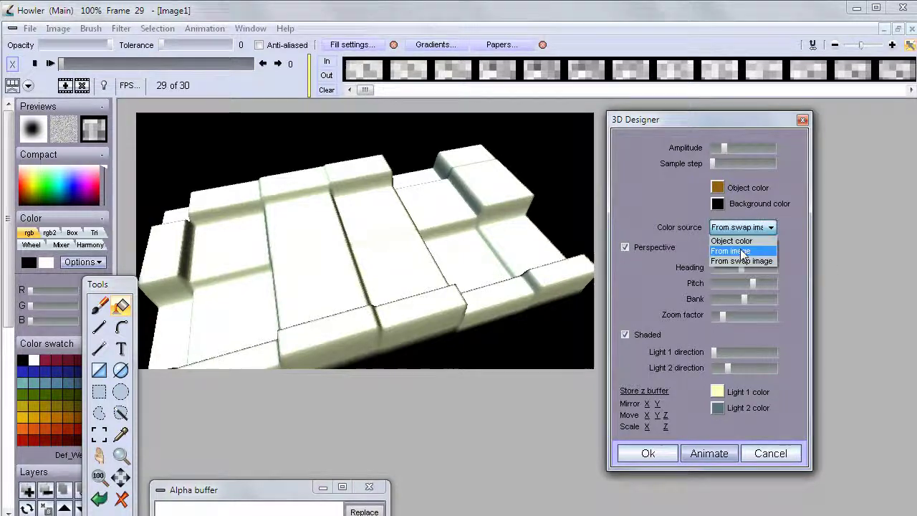
left_click(740, 249)
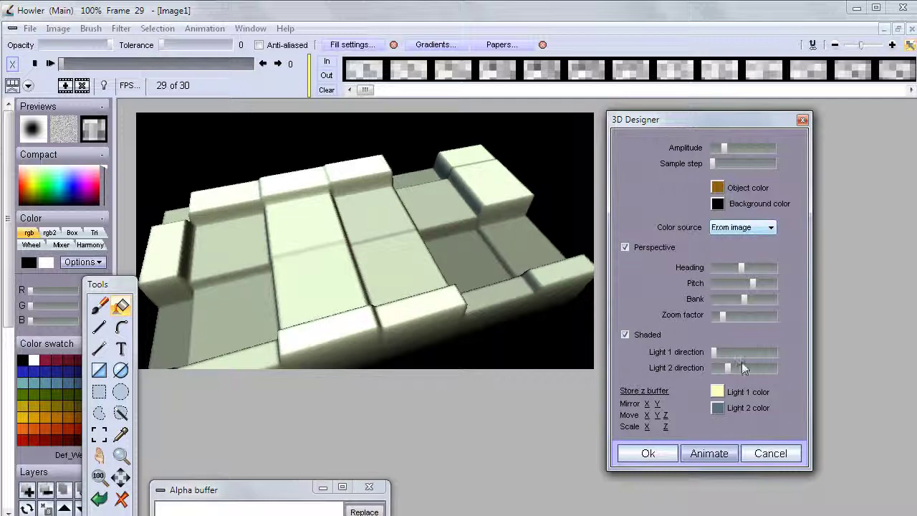
Rotate the height map to face straight on, mirror it in Y, and try different pitch angles.
mouse_move(742, 261)
left_mouse_down()
mouse_move(753, 268)
mouse_move(735, 270)
mouse_move(745, 273)
left_mouse_up()
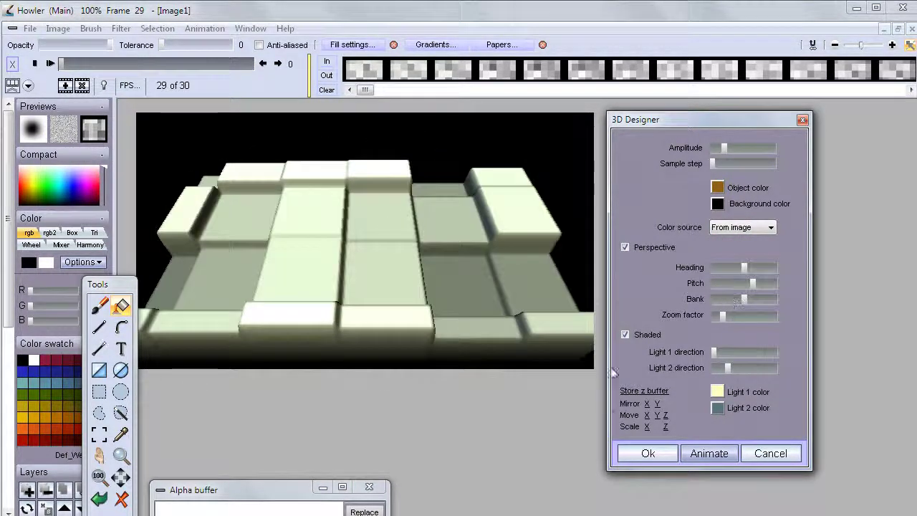
left_click_drag(750, 284, 749, 283)
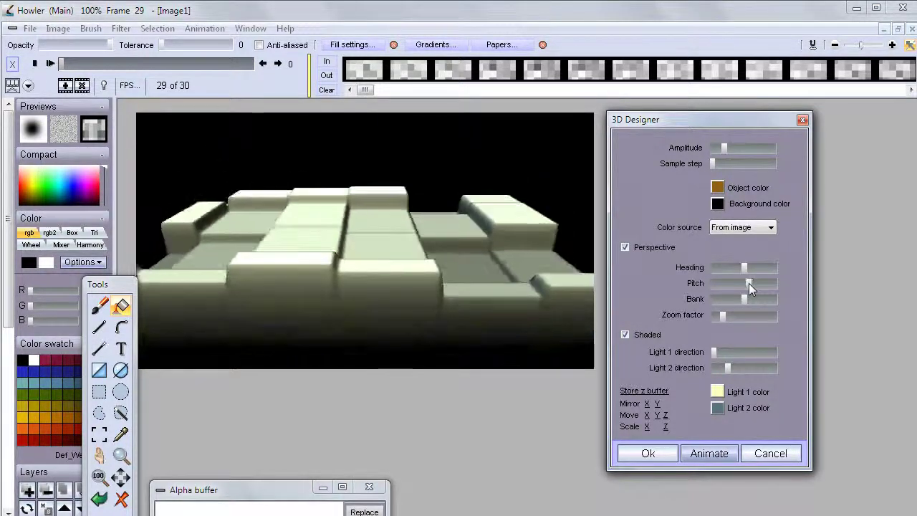
left_click(656, 402)
left_click_drag(749, 281, 771, 285)
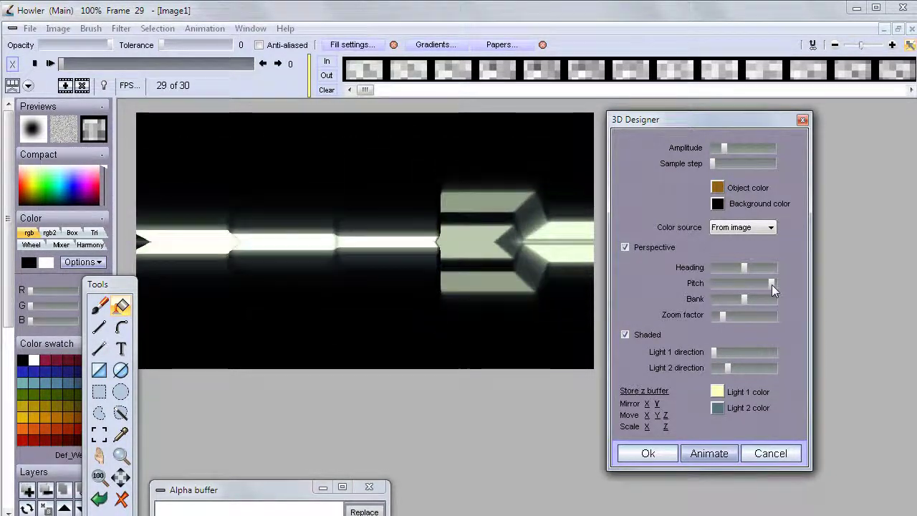
mouse_move(761, 284)
left_mouse_down()
mouse_move(748, 283)
mouse_move(769, 286)
left_mouse_up()
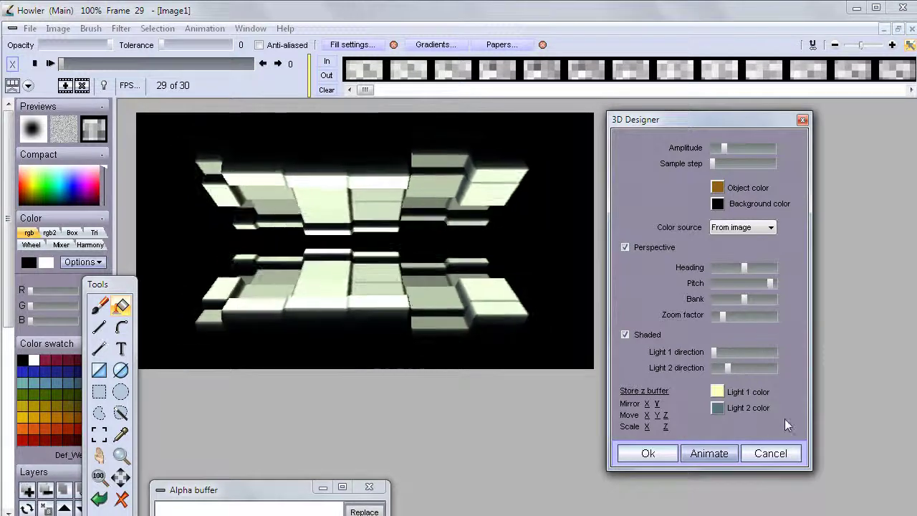
Try mirroring the height map in both X and Y while varying its pitch, heading and bank.
left_click_drag(772, 282, 740, 282)
mouse_move(723, 148)
left_mouse_down()
mouse_move(755, 153)
mouse_move(721, 149)
mouse_move(722, 158)
left_mouse_up()
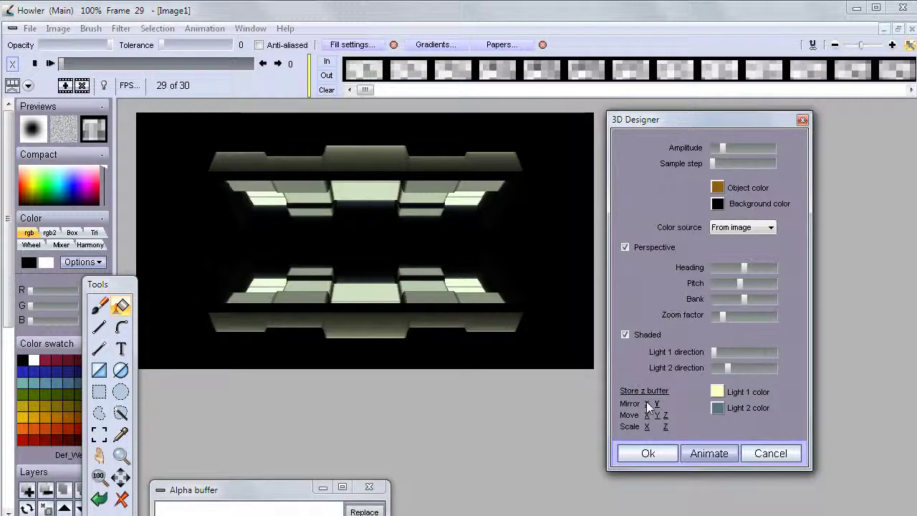
left_click_drag(749, 269, 747, 300)
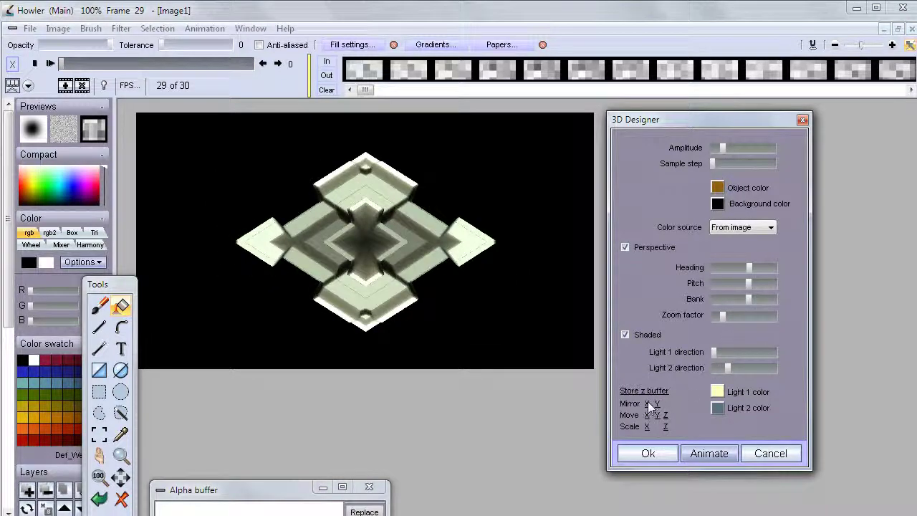
Remove the mirroring and adjust heading, pitch and bank for a low oblique view of the whole block.
left_click_drag(749, 267, 748, 297)
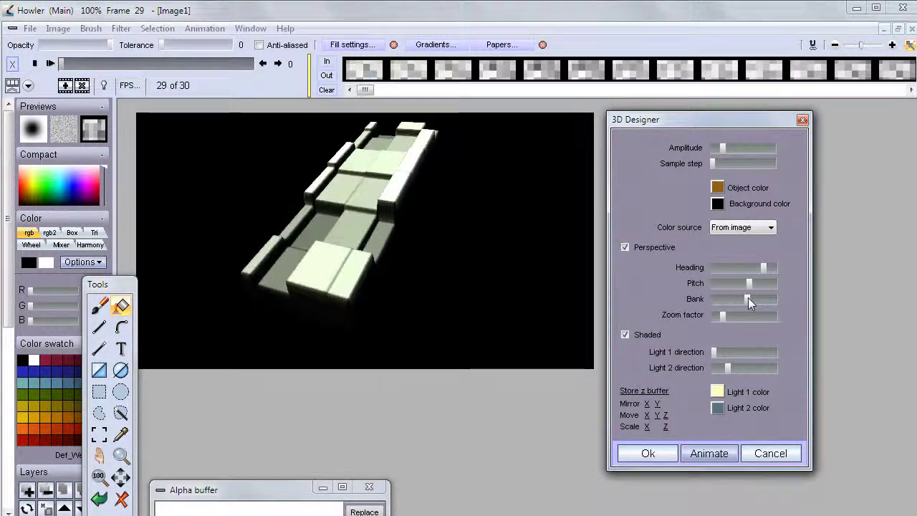
left_click_drag(657, 417, 693, 413)
mouse_move(765, 269)
left_mouse_down()
mouse_move(737, 270)
mouse_move(753, 283)
left_mouse_up()
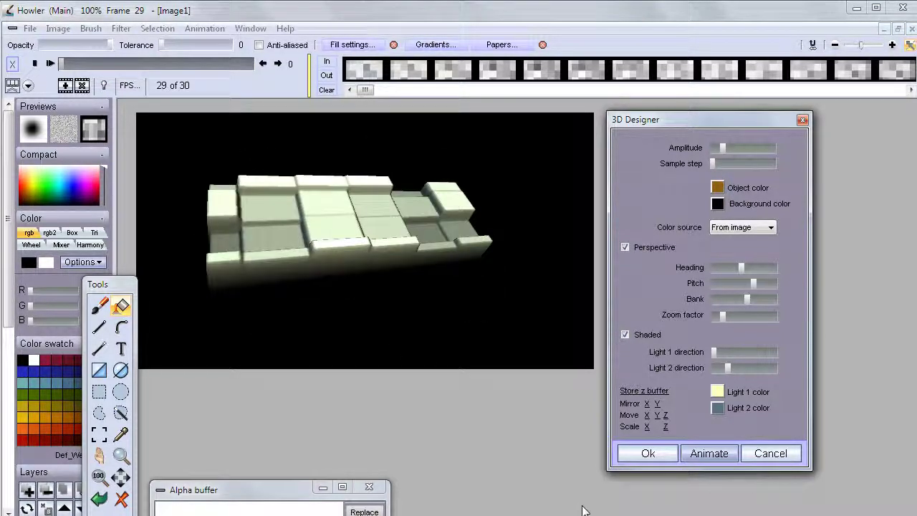
Render the 3D Designer animation with heading speed 0.5 and pitch and bank speeds 0.0, and play it back.
left_click(709, 453)
left_click_drag(519, 176, 745, 210)
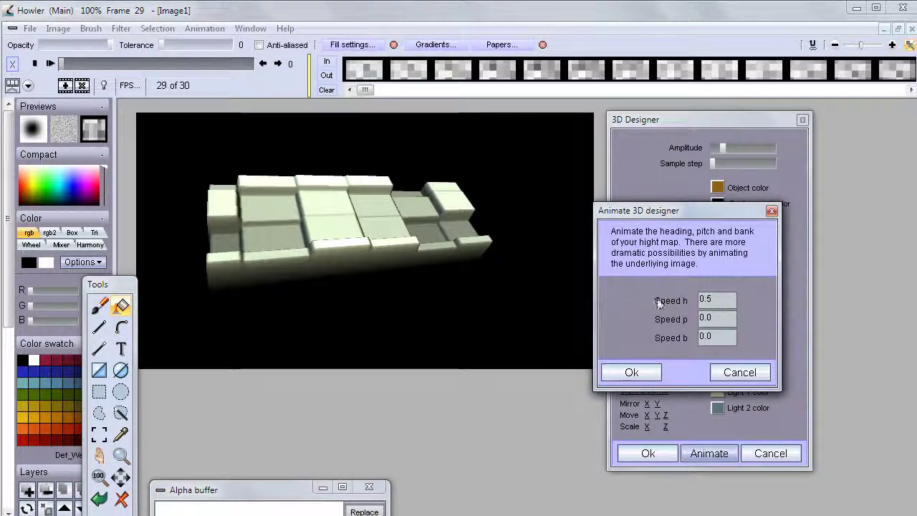
left_click(639, 373)
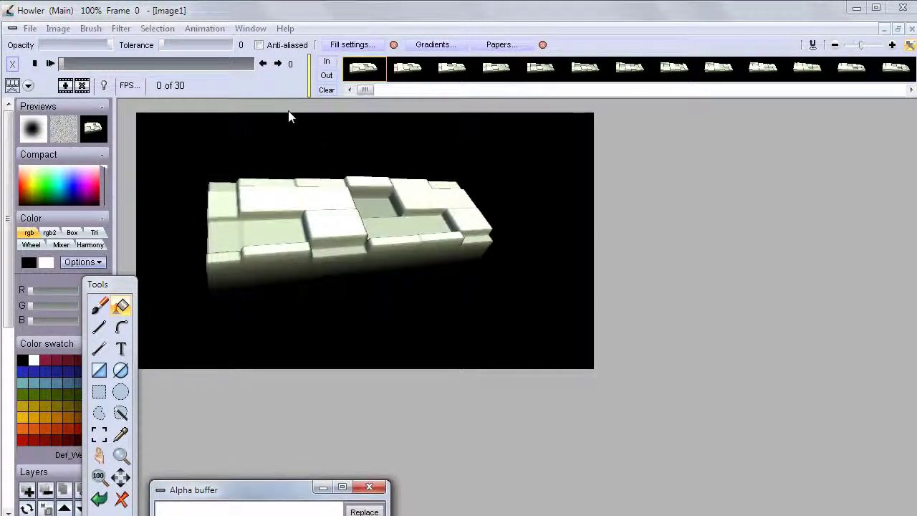
left_click(50, 63)
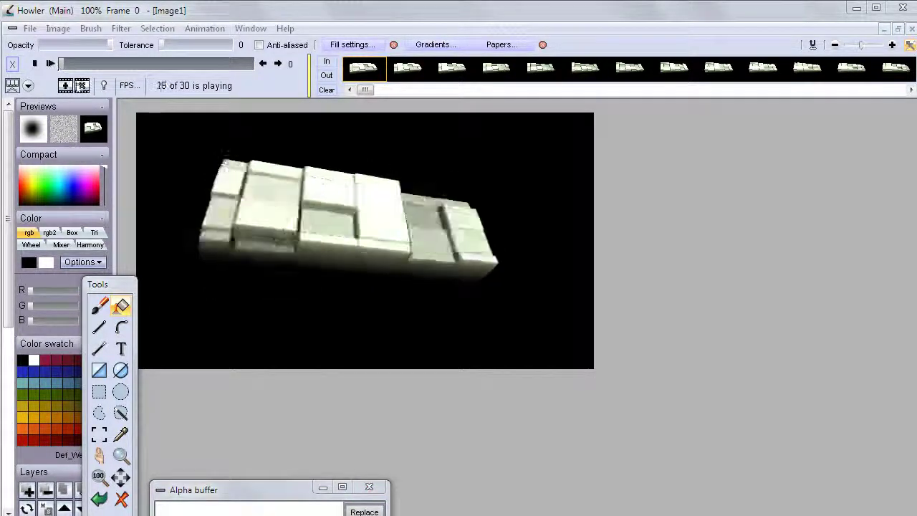
left_click(35, 63)
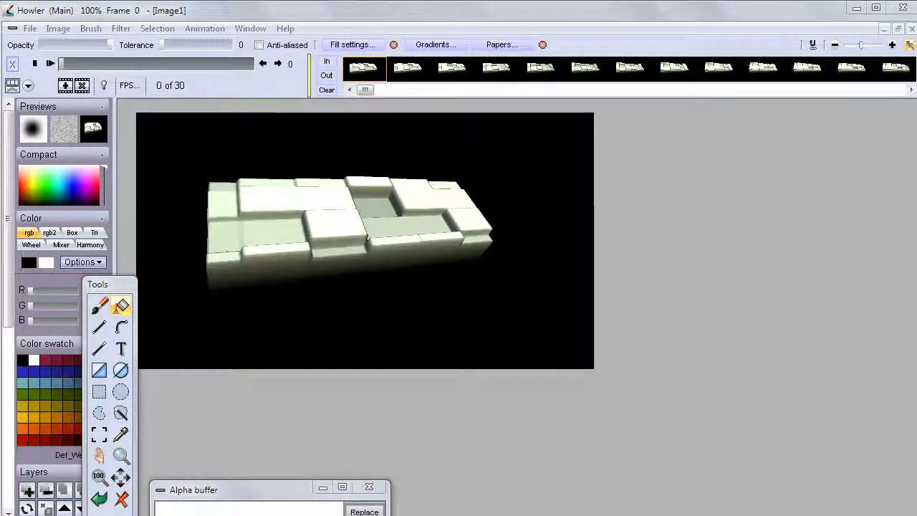